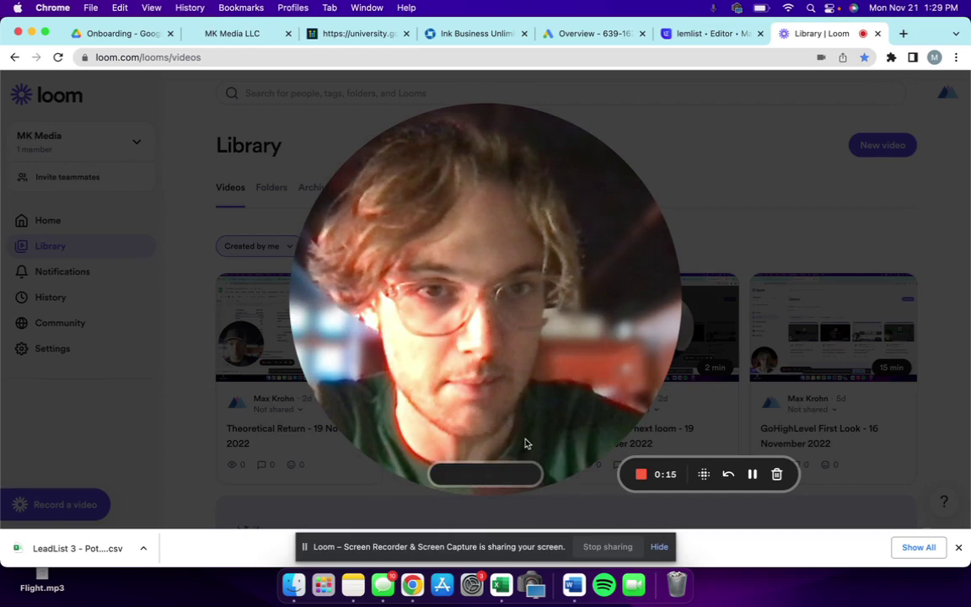
# Step: Switch to the lemlist browser page and review the Editor home page, including its setup checklist and help section
pyautogui.press('super+alt+Left')
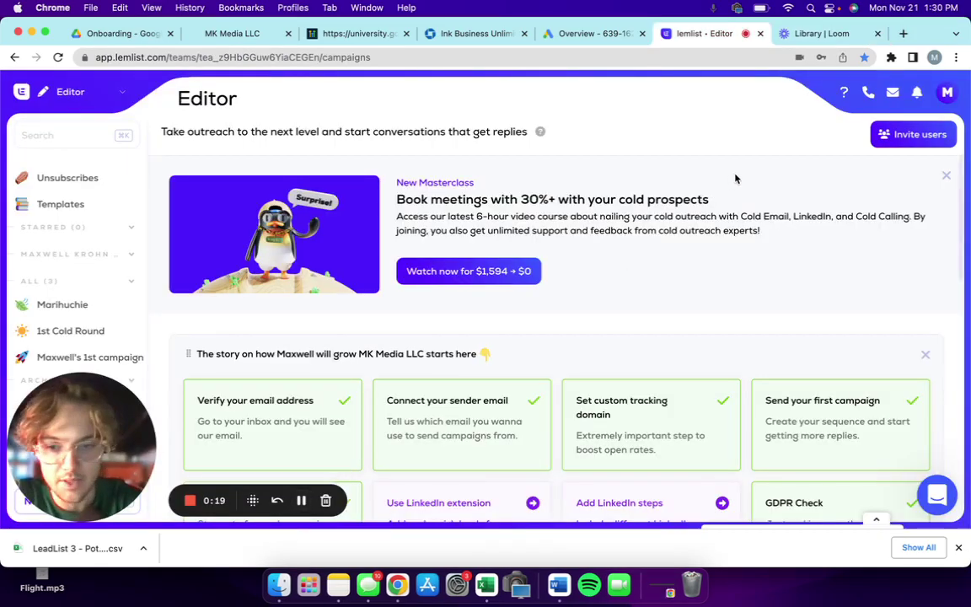
pyautogui.scroll(-2, 734, 176)
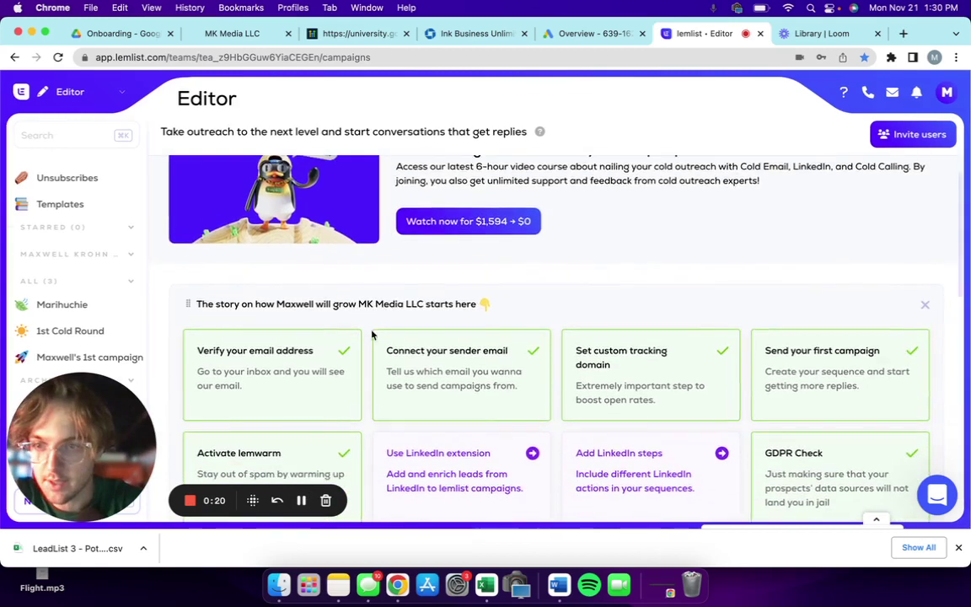
pyautogui.scroll(2, 594, 288)
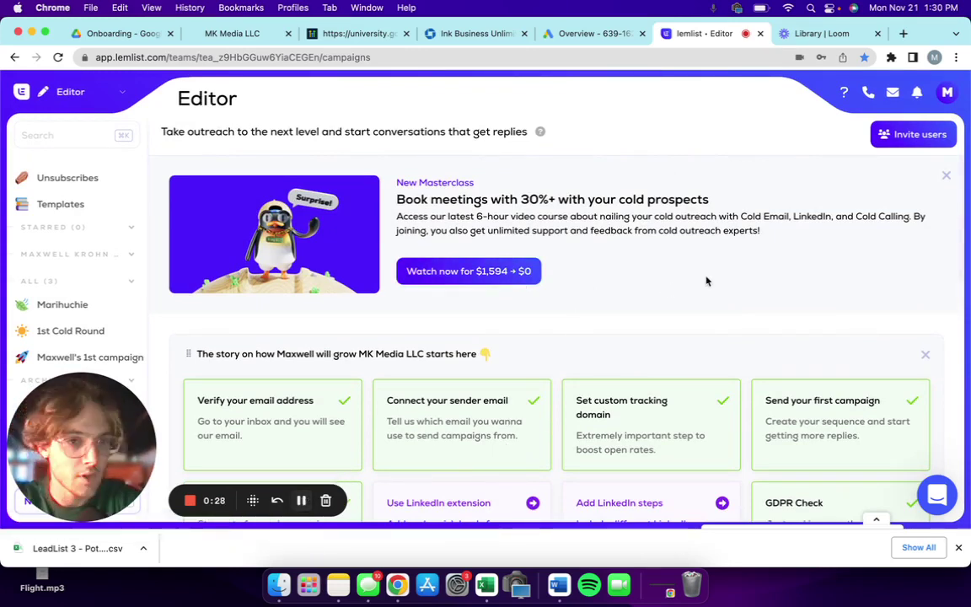
pyautogui.scroll(-3, 635, 247)
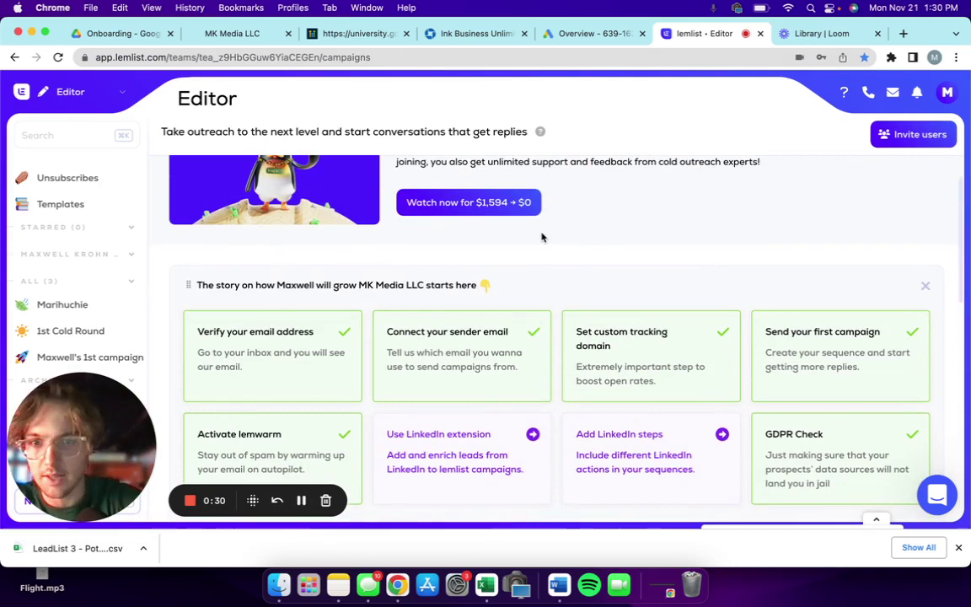
pyautogui.scroll(3, 438, 211)
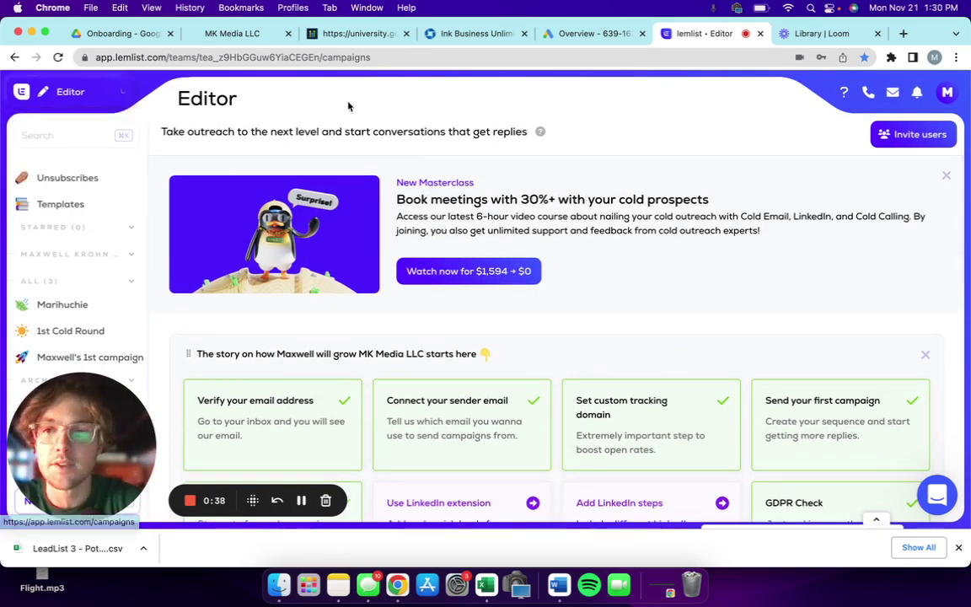
pyautogui.scroll(-1, 381, 343)
pyautogui.scroll(-3, 381, 343)
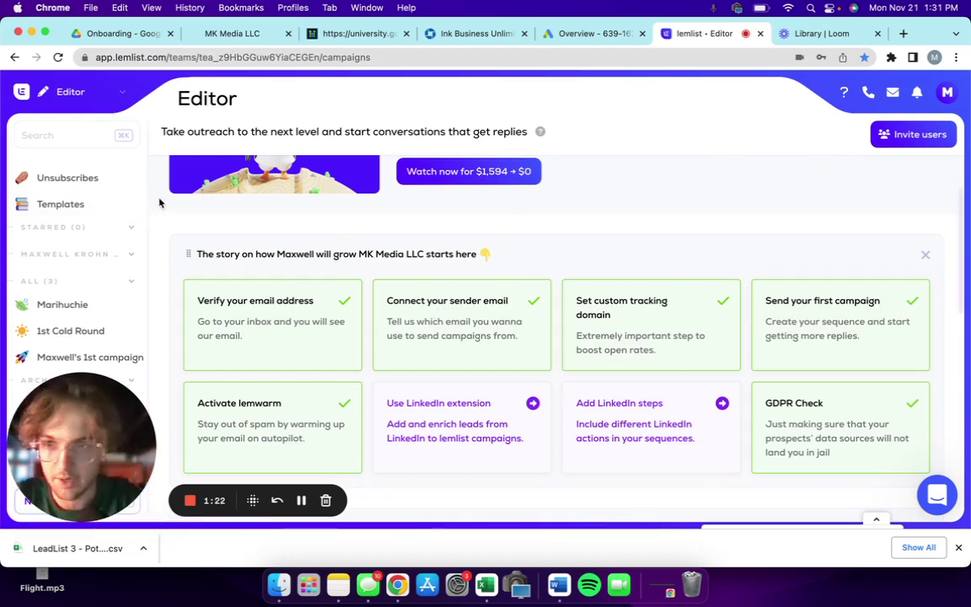
pyautogui.scroll(-2, 160, 202)
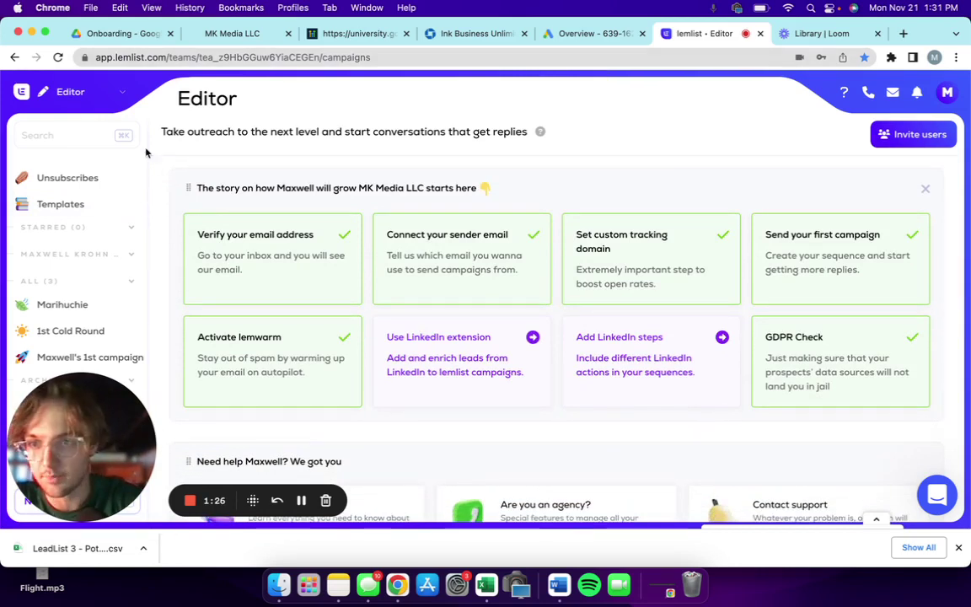
pyautogui.click(105, 95)
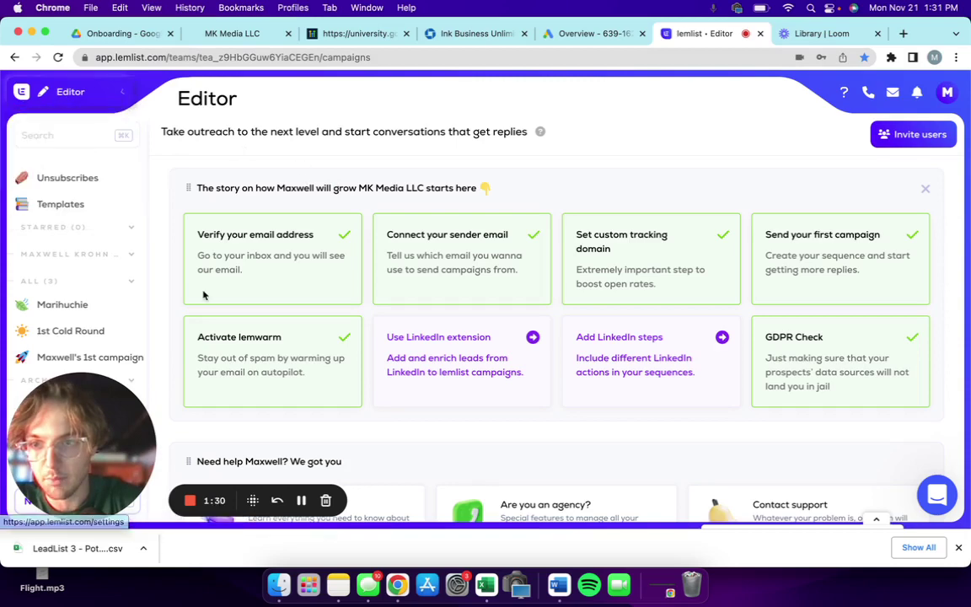
pyautogui.scroll(-3, 204, 292)
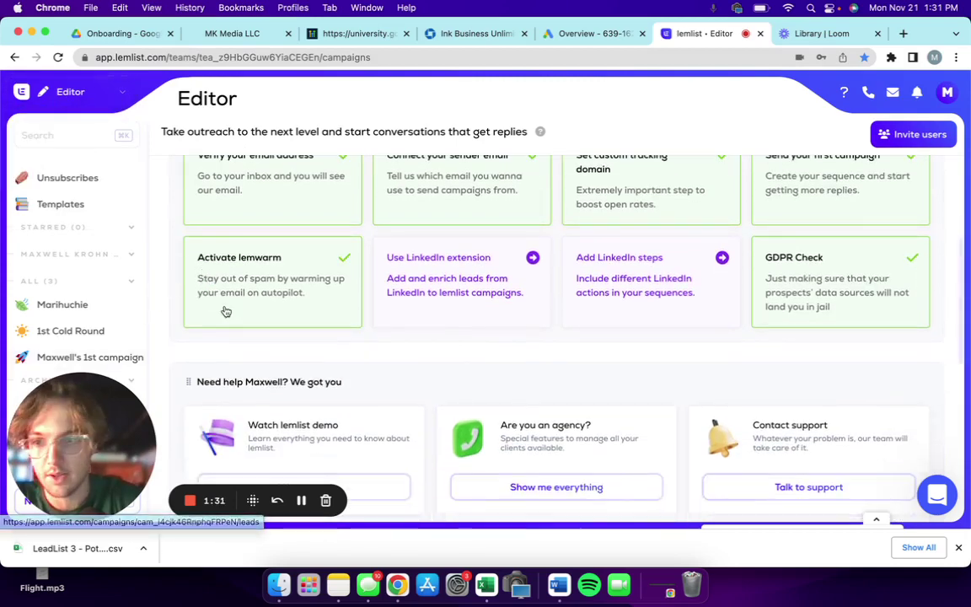
# Step: Go to the lemlist settings and view the profile page of the second user, the team's admin
pyautogui.moveTo(120, 103)
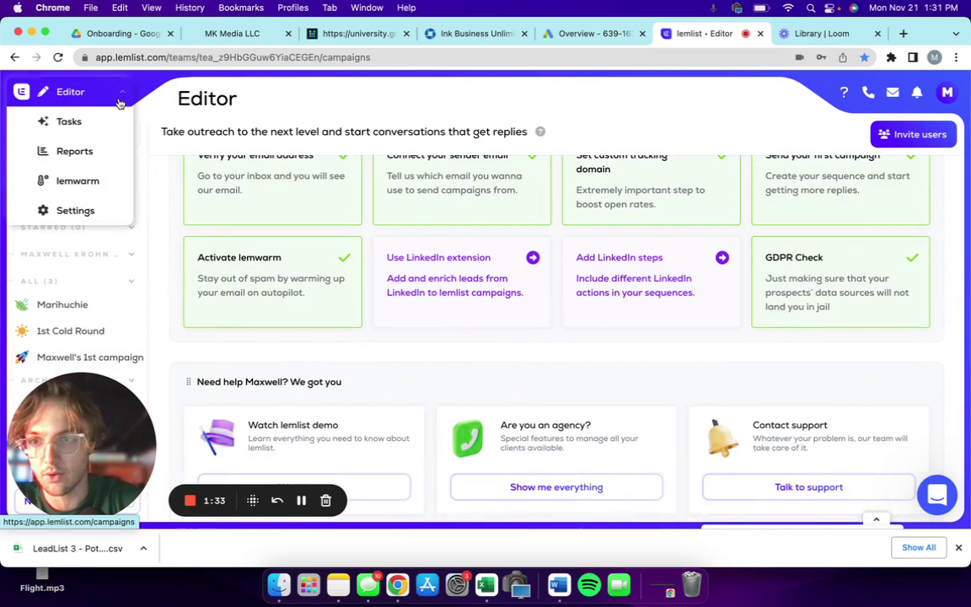
pyautogui.click(75, 210)
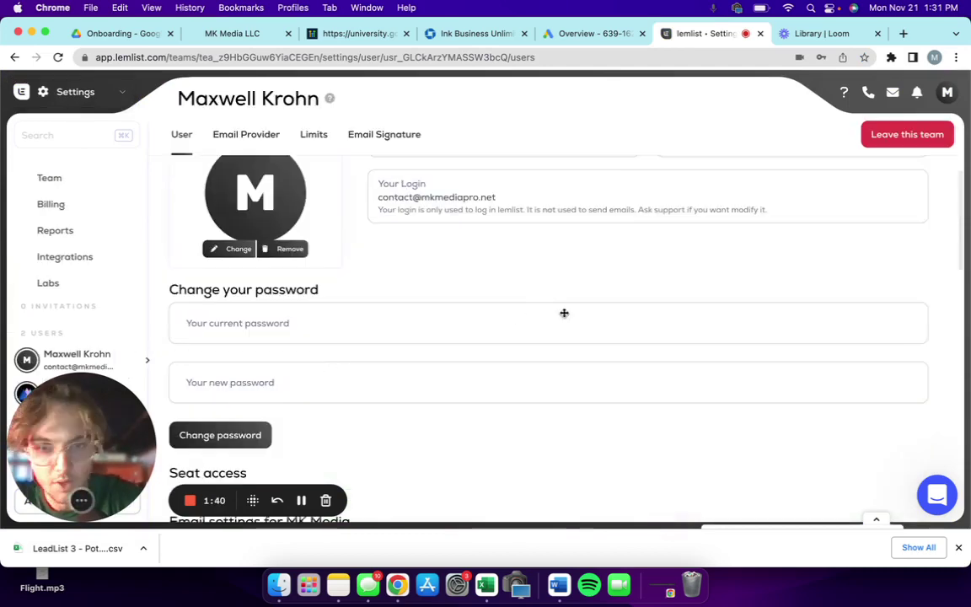
pyautogui.click(684, 381)
pyautogui.moveTo(685, 337); pyautogui.dragTo(684, 341)
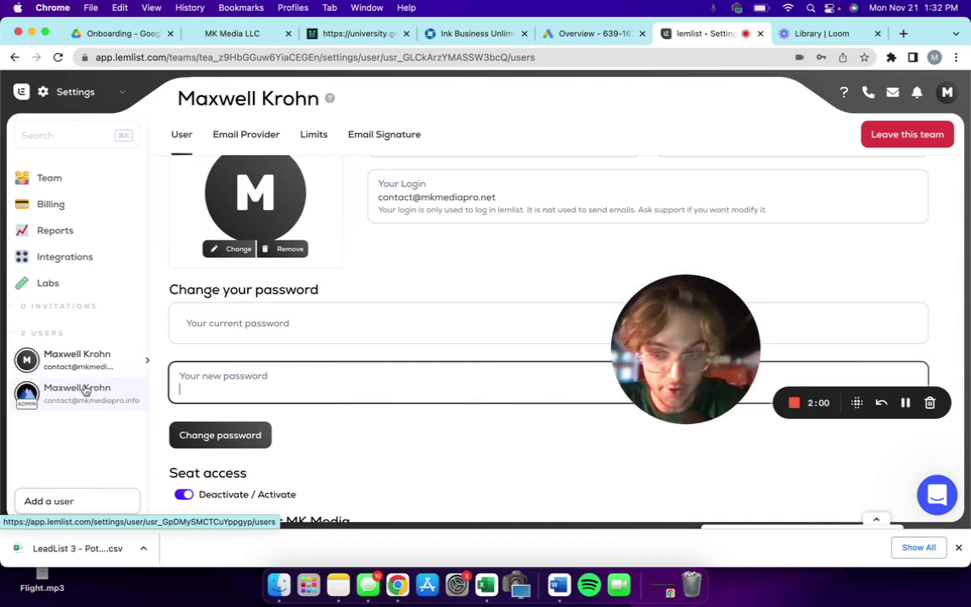
pyautogui.click(142, 388)
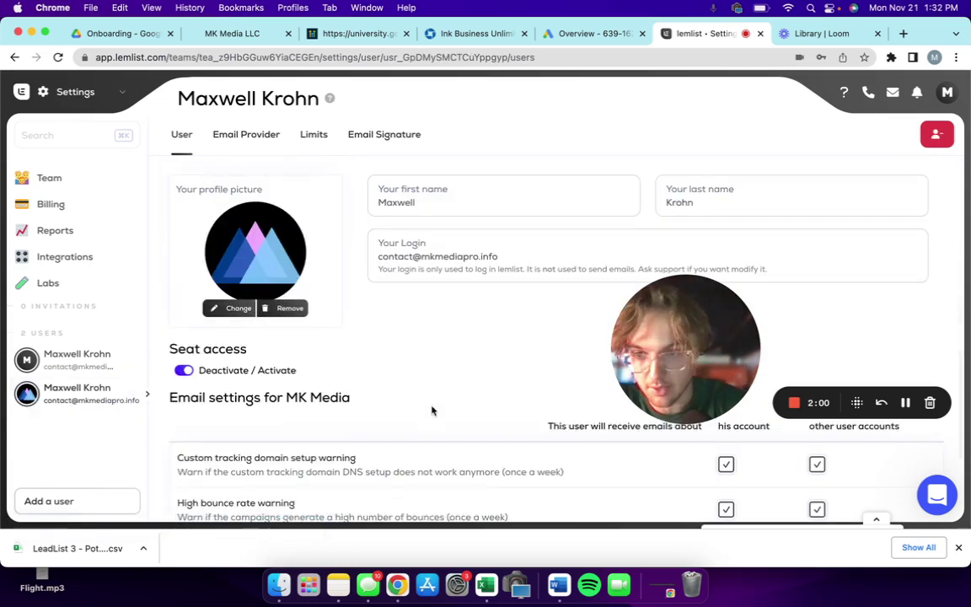
# Step: Return to the Editor, create a new campaign named "Realtor - 1" and choose to import its leads from a .csv file
pyautogui.click(83, 91)
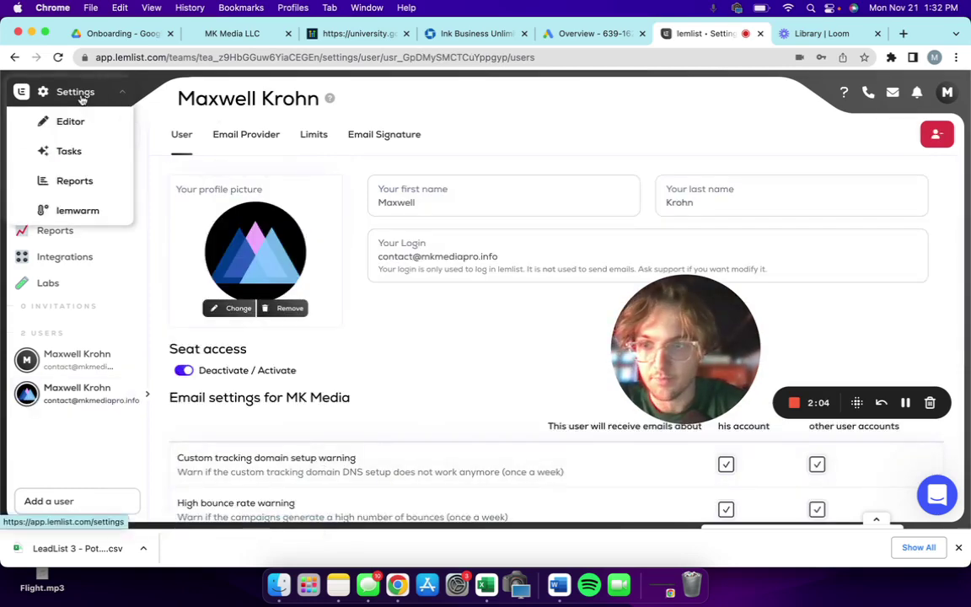
pyautogui.click(71, 122)
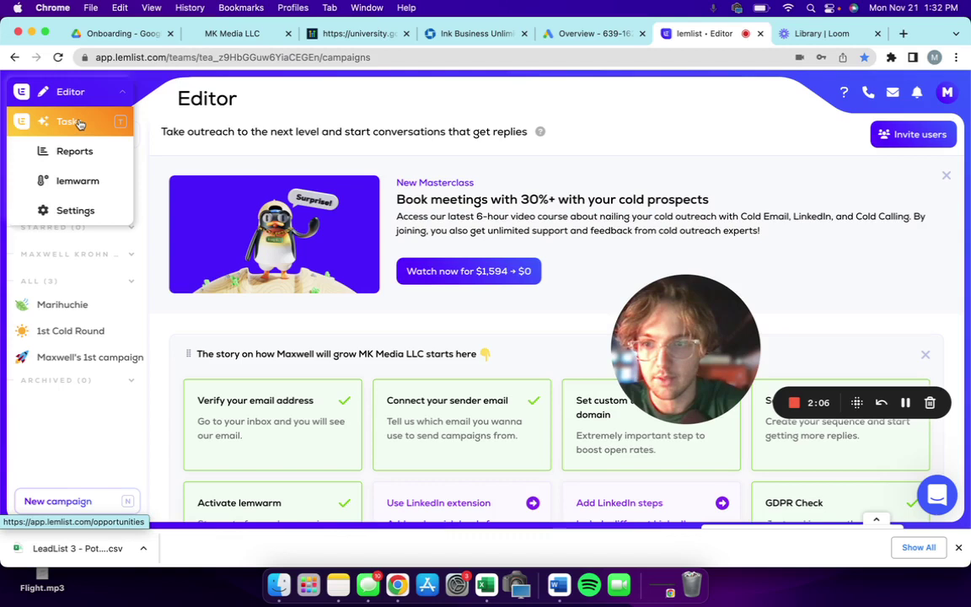
pyautogui.click(87, 502)
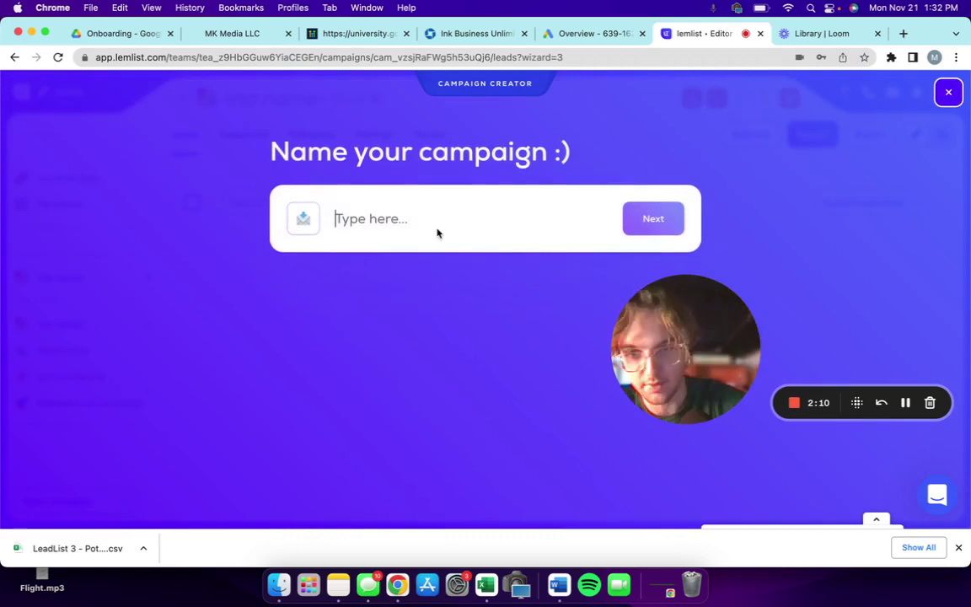
pyautogui.click(436, 221)
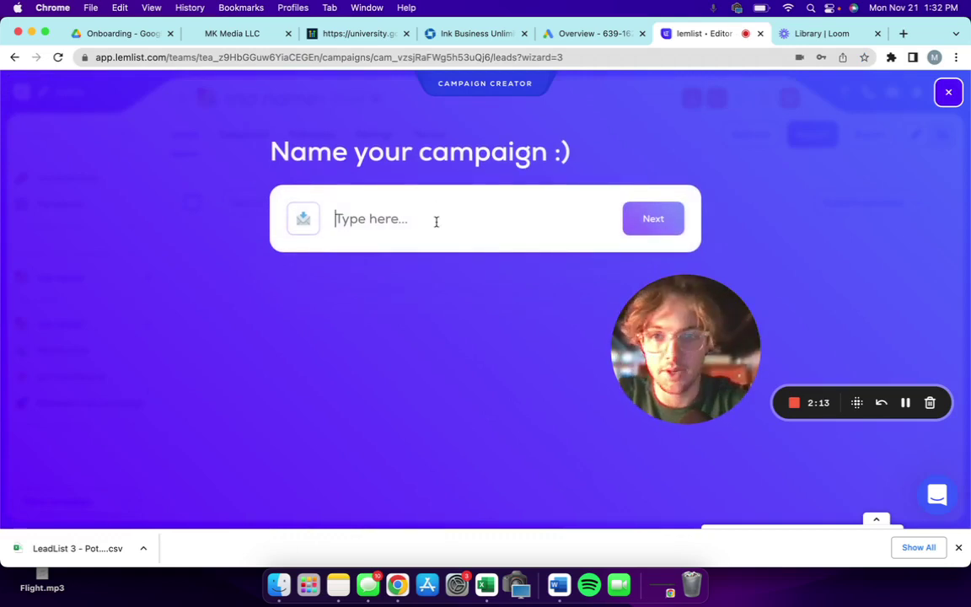
pyautogui.write('R')
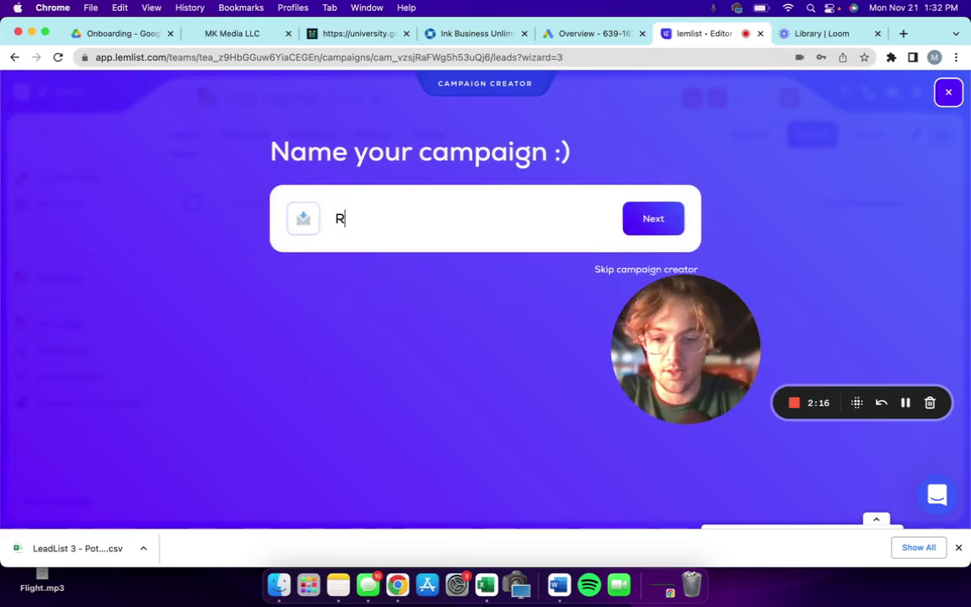
pyautogui.write('ealtor ')
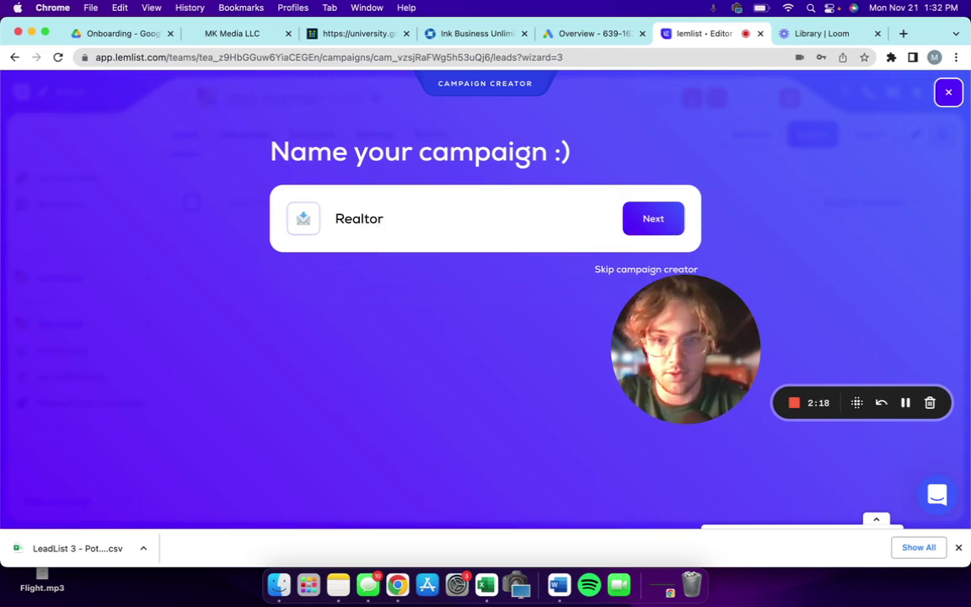
pyautogui.write('- 1')
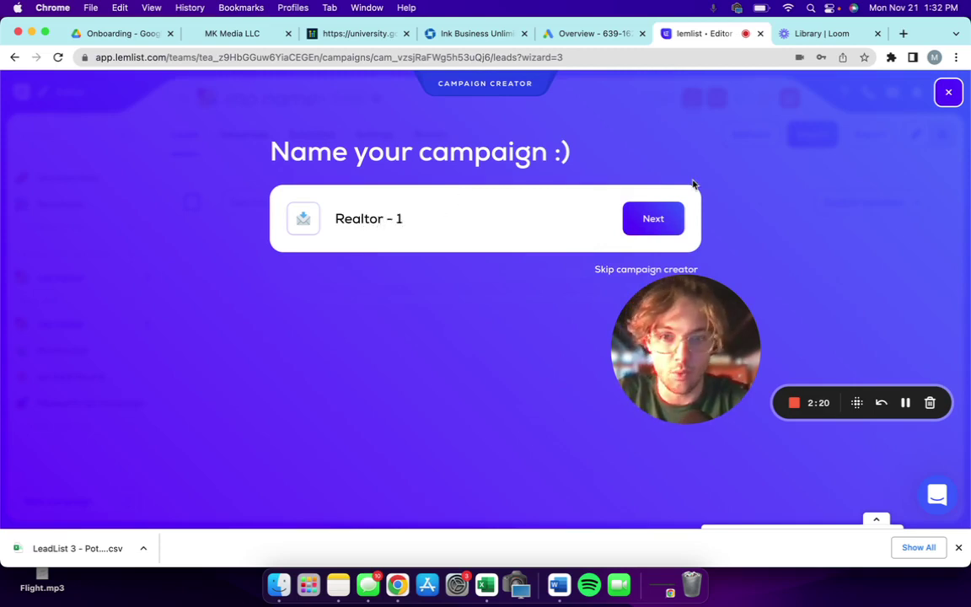
pyautogui.click(656, 221)
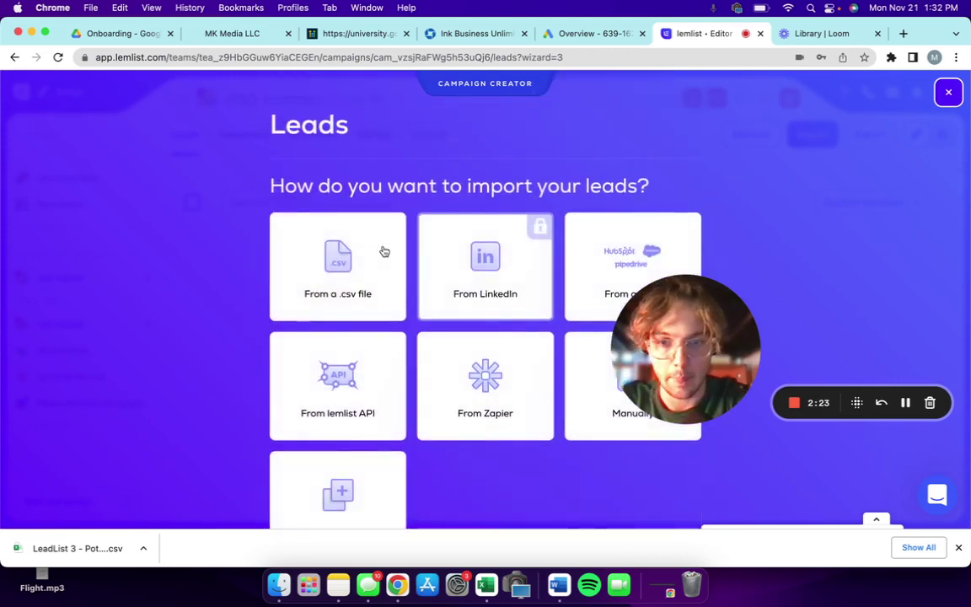
pyautogui.click(338, 278)
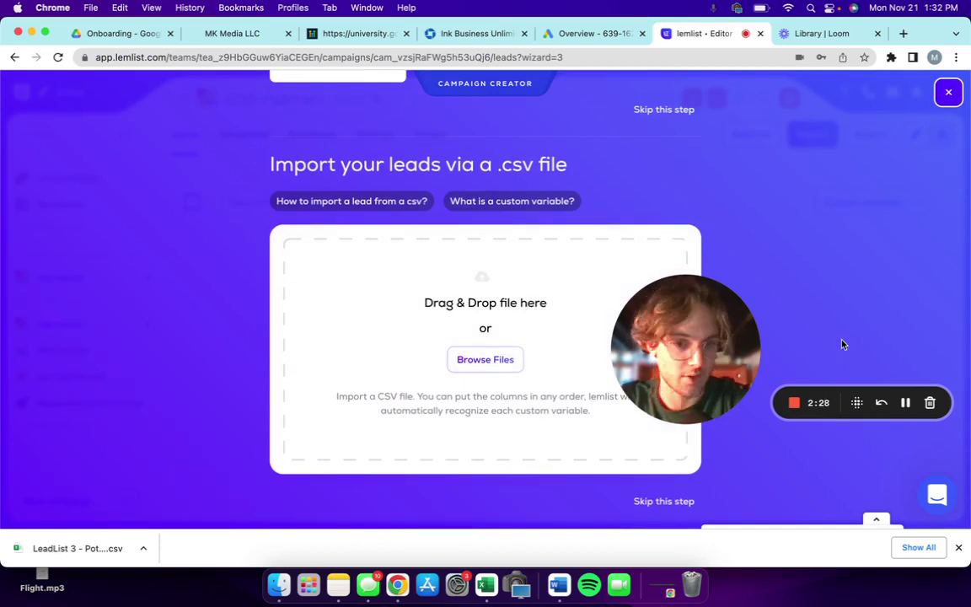
# Step: Switch to Google Drive and open the "All Wi First Weber Realtors" spreadsheet from the Outreach folder
pyautogui.click(129, 35)
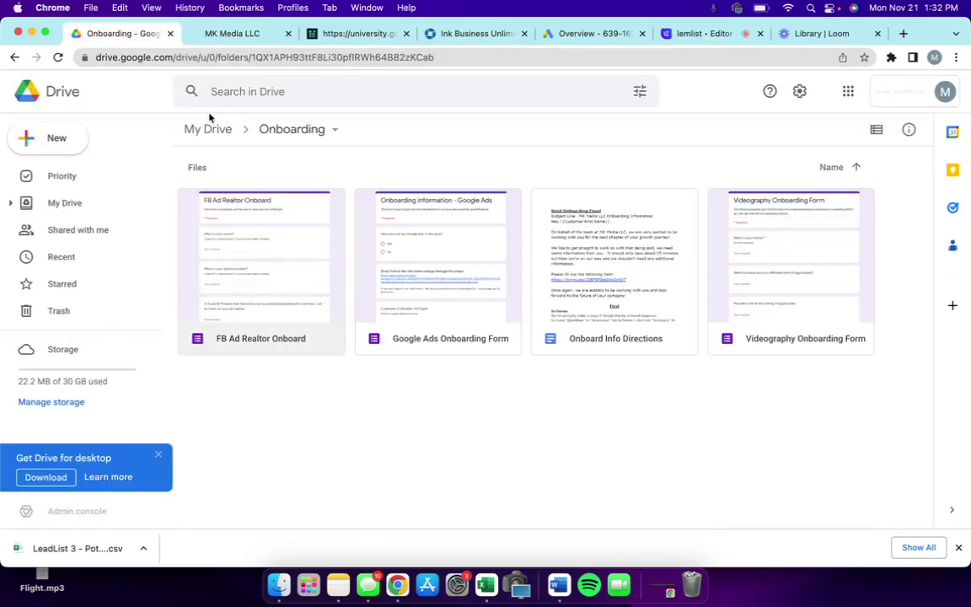
pyautogui.click(209, 139)
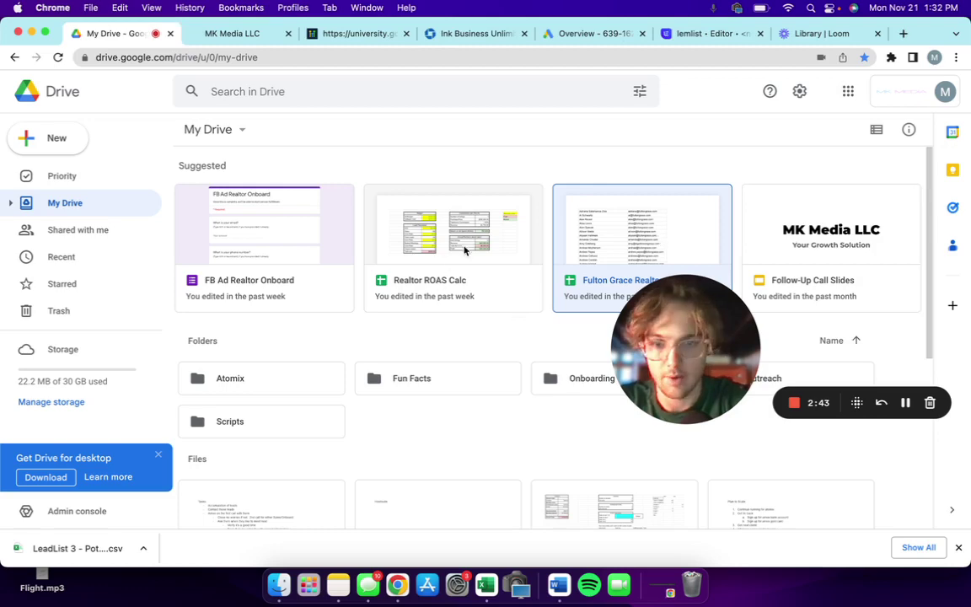
pyautogui.click(905, 403)
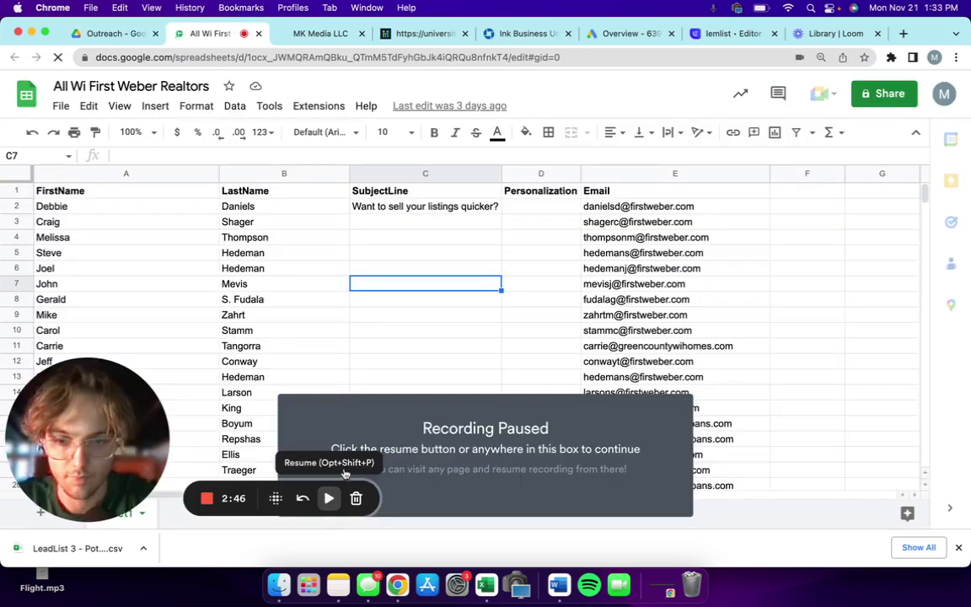
pyautogui.click(327, 498)
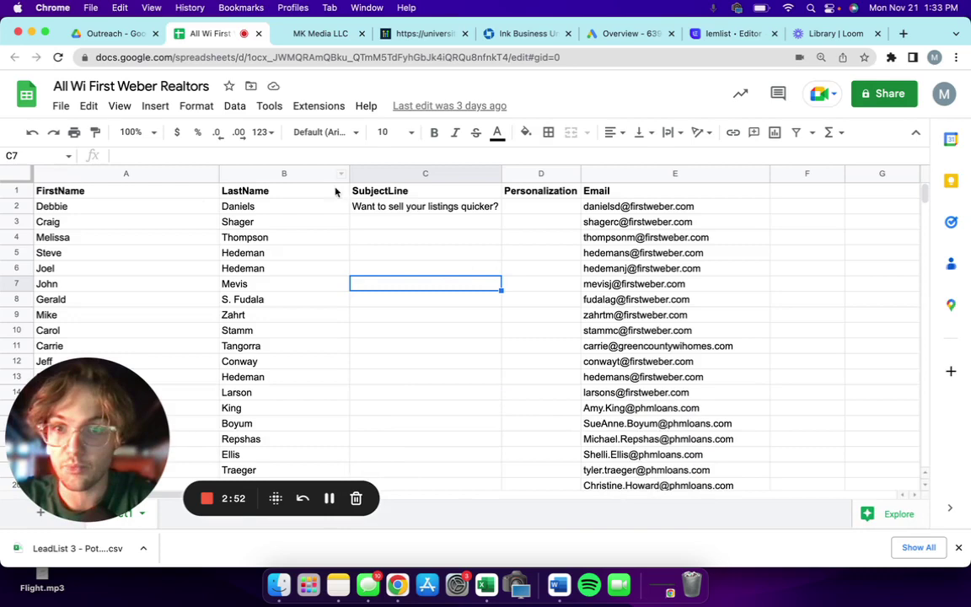
# Step: Fill the subject line "Want to sell your listings quicker?" from C2 down the whole SubjectLine column
pyautogui.scroll(-20, 470, 310)
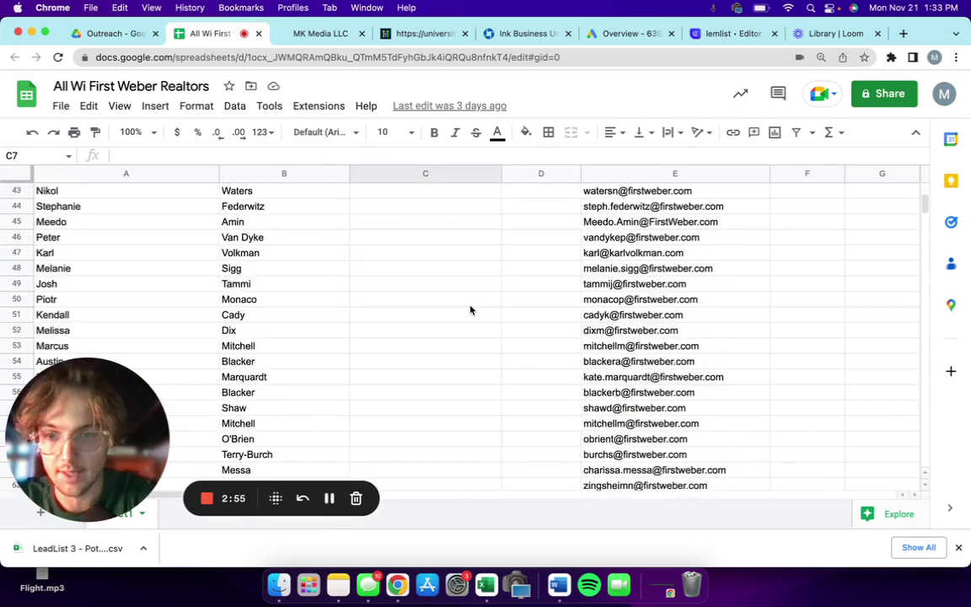
pyautogui.scroll(15, 470, 310)
pyautogui.scroll(10, 470, 311)
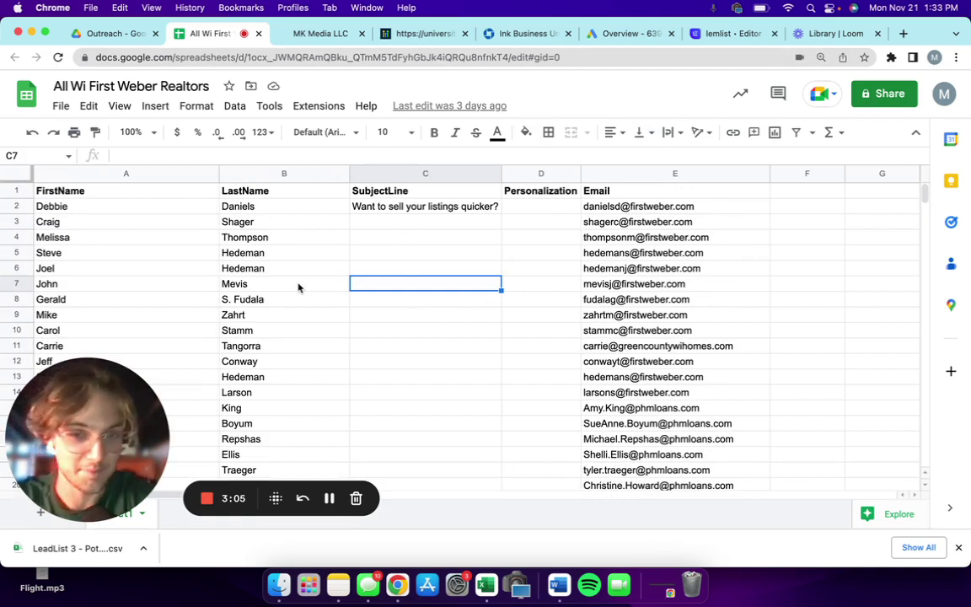
pyautogui.click(477, 208)
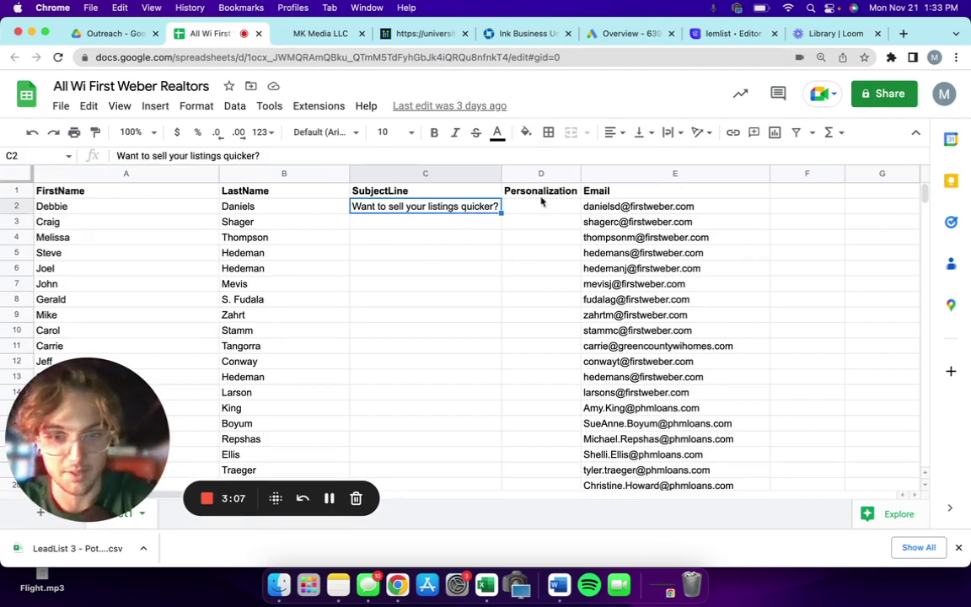
pyautogui.doubleClick(500, 213)
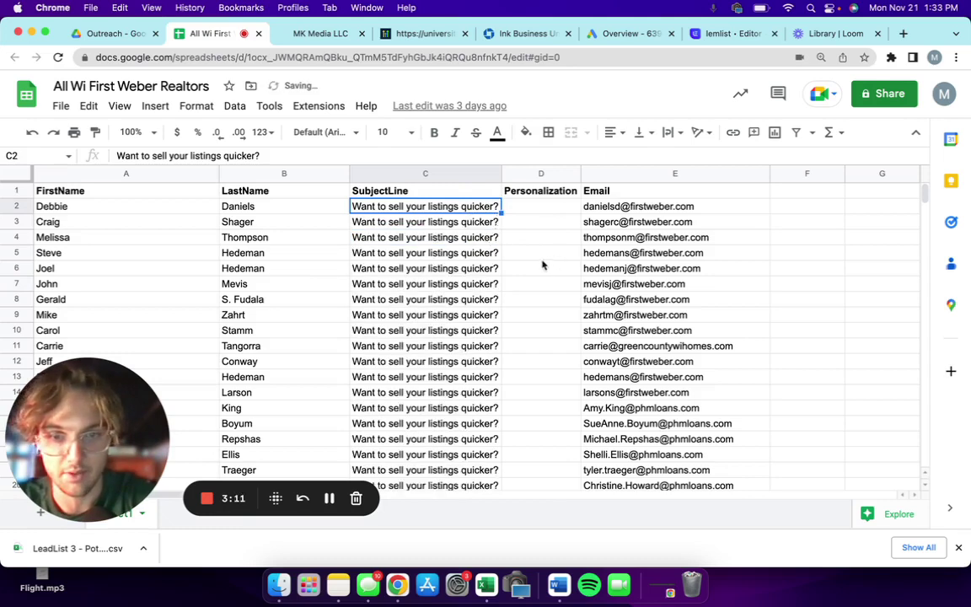
# Step: Move the Email column ahead of the Personalization column so that it directly follows SubjectLine
pyautogui.click(553, 209)
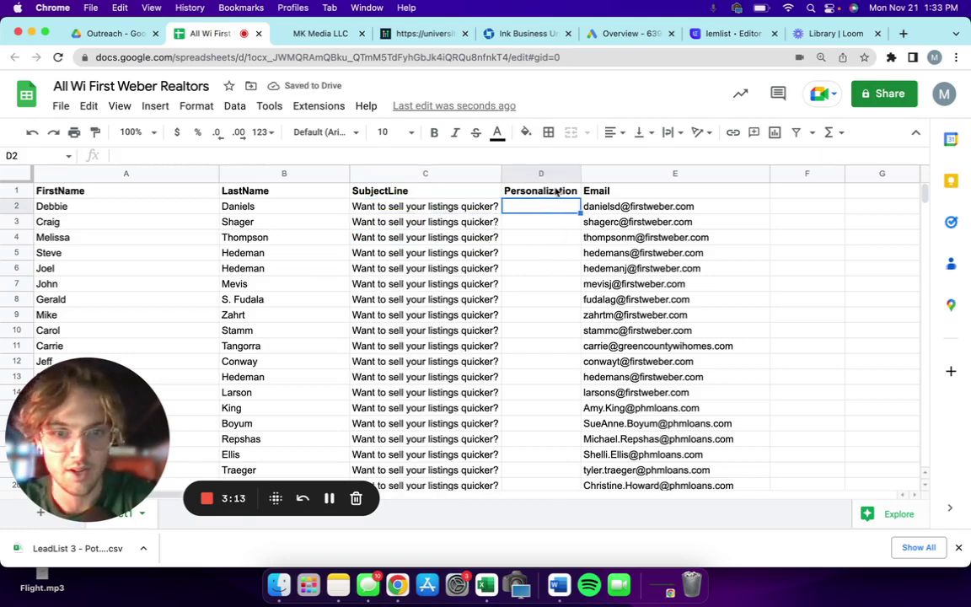
pyautogui.click(605, 175)
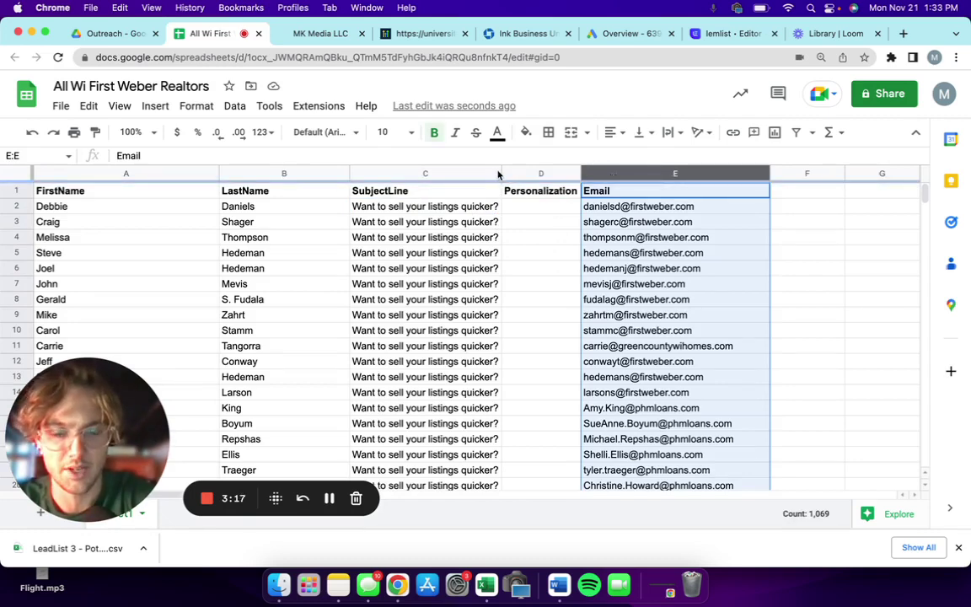
pyautogui.moveTo(590, 172); pyautogui.dragTo(409, 246)
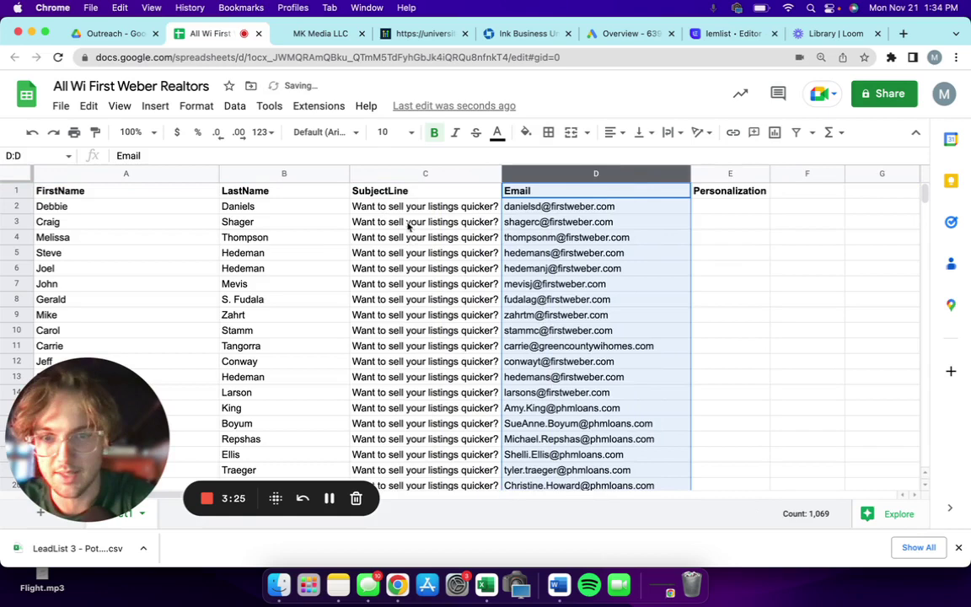
# Step: Download the realtor spreadsheet as a Comma Separated Values (.csv) file
pyautogui.scroll(-10, 408, 257)
pyautogui.scroll(10, 409, 257)
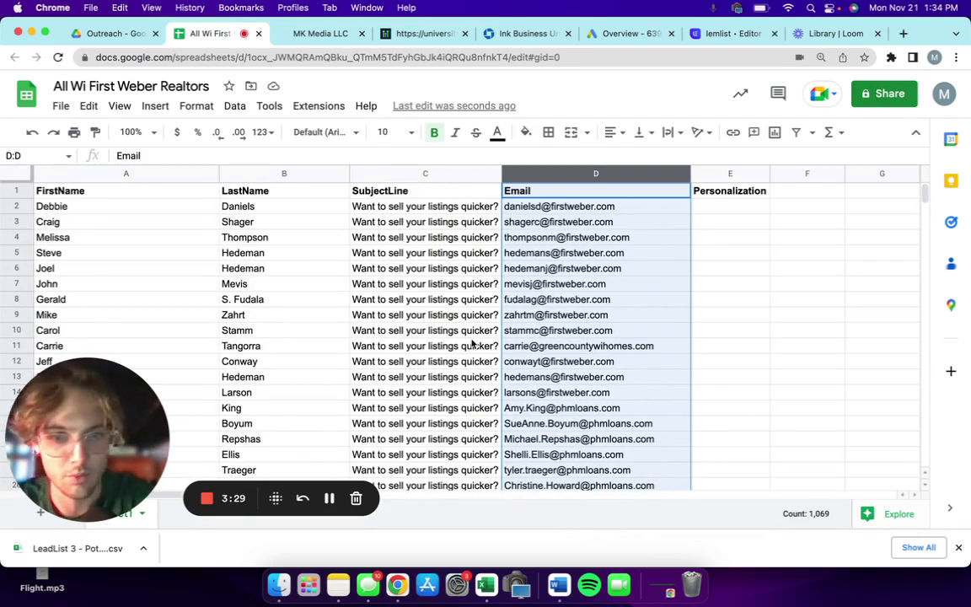
pyautogui.click(61, 107)
pyautogui.moveTo(58, 132)
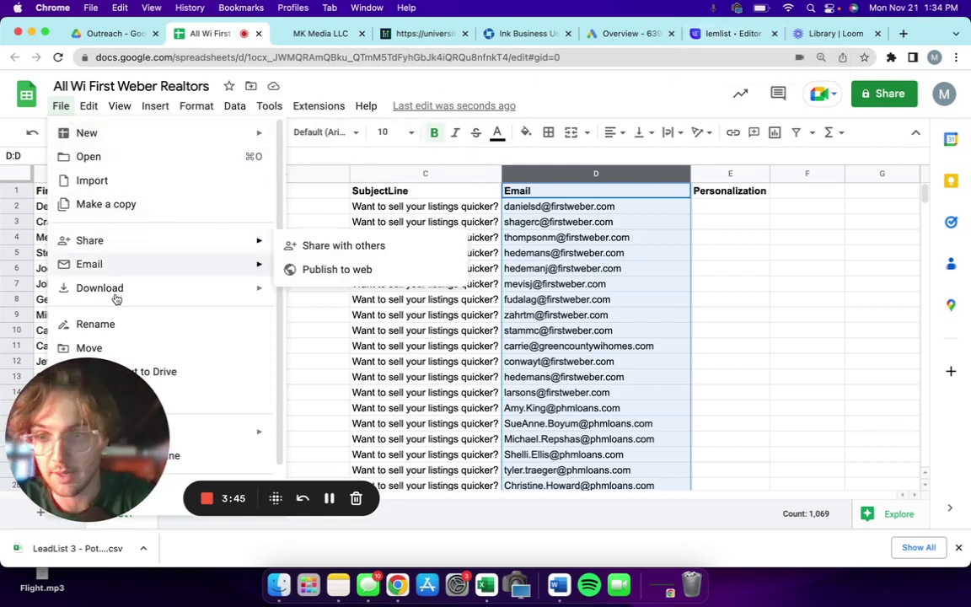
pyautogui.moveTo(117, 289)
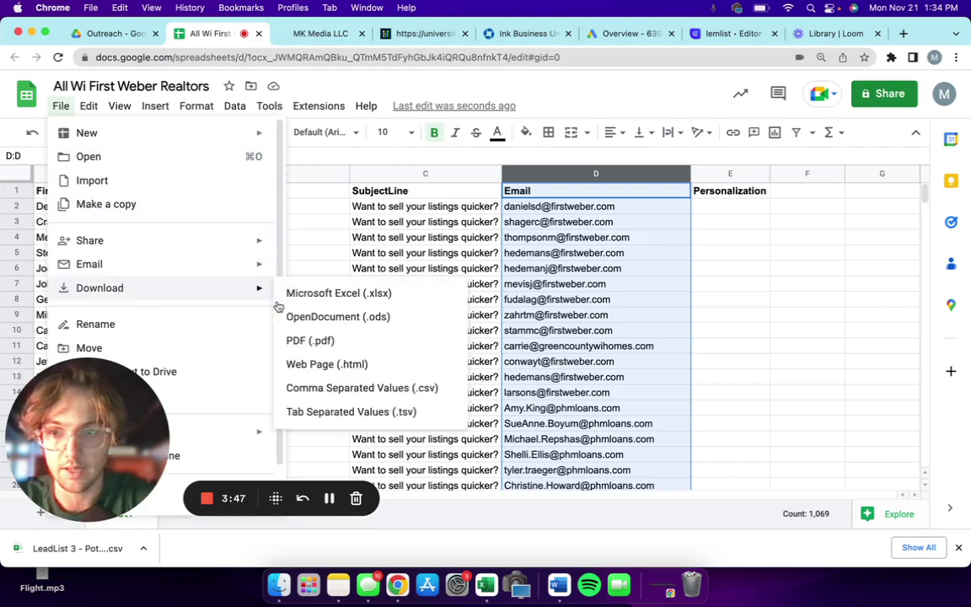
pyautogui.click(376, 389)
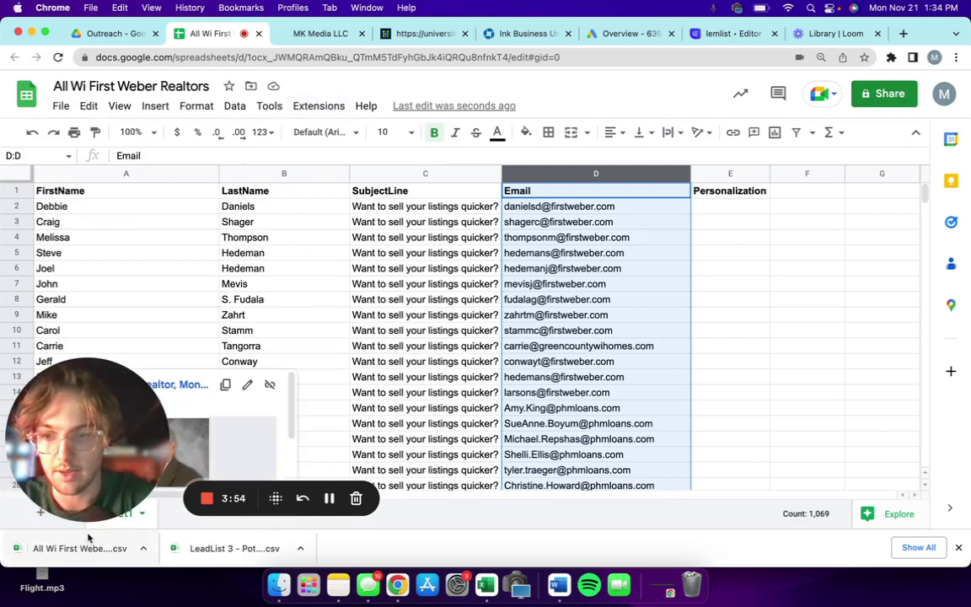
# Step: Switch to lemlist and upload "All Wi First Weber Realtors - Sheet1.csv" from the Downloads folder as the lead file
pyautogui.click(742, 36)
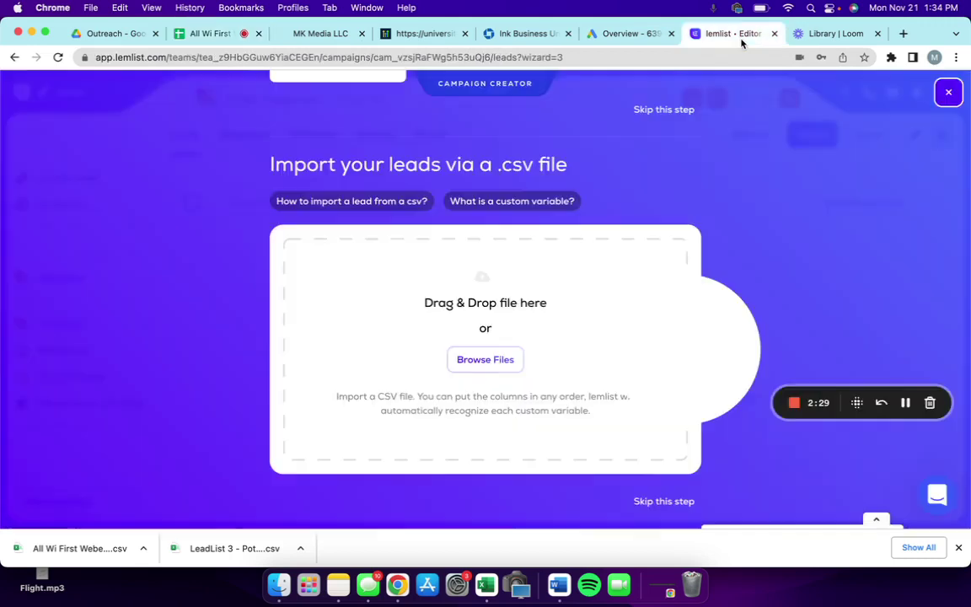
pyautogui.click(482, 368)
pyautogui.click(98, 171)
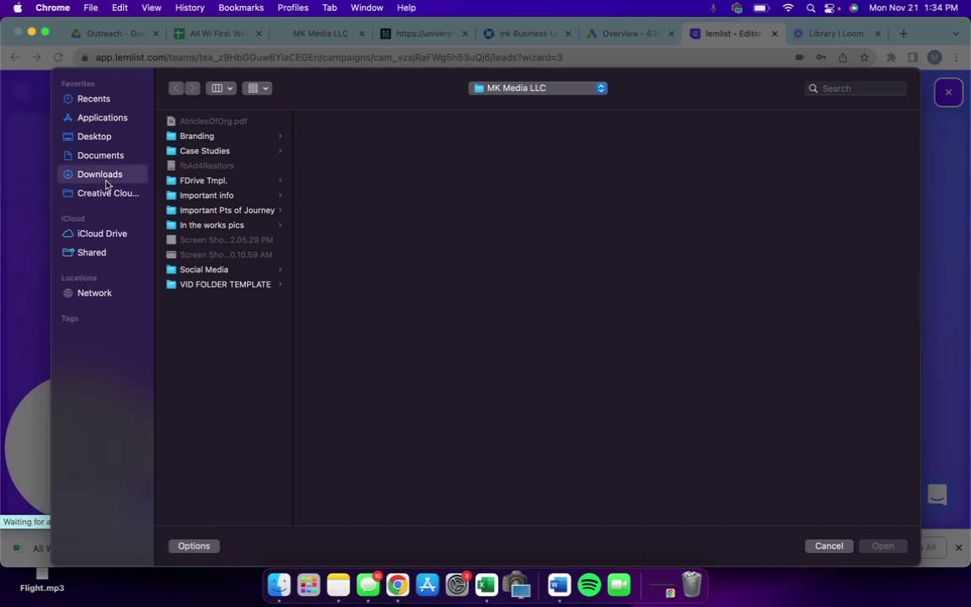
pyautogui.scroll(-5, 221, 141)
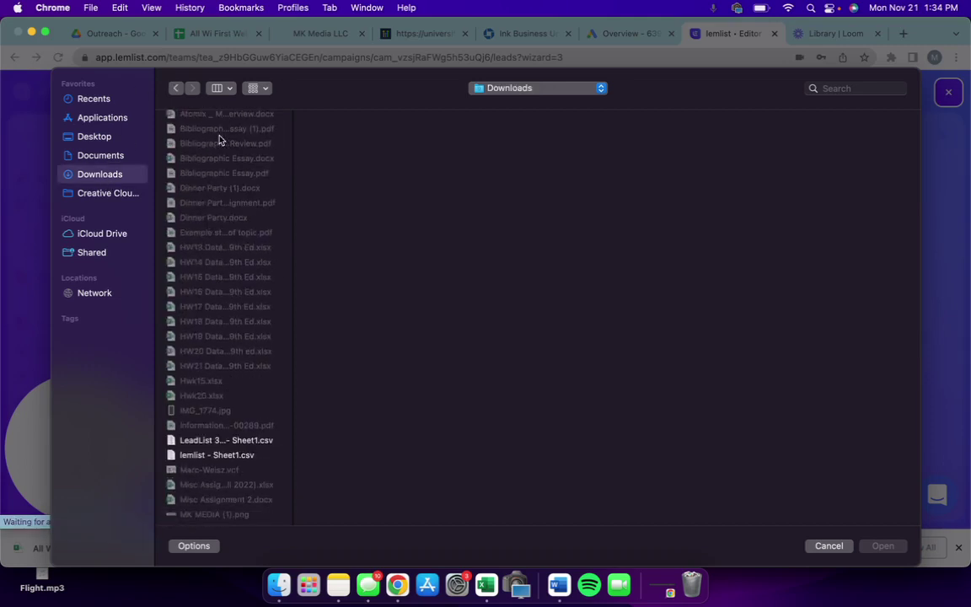
pyautogui.scroll(5, 220, 139)
pyautogui.click(248, 166)
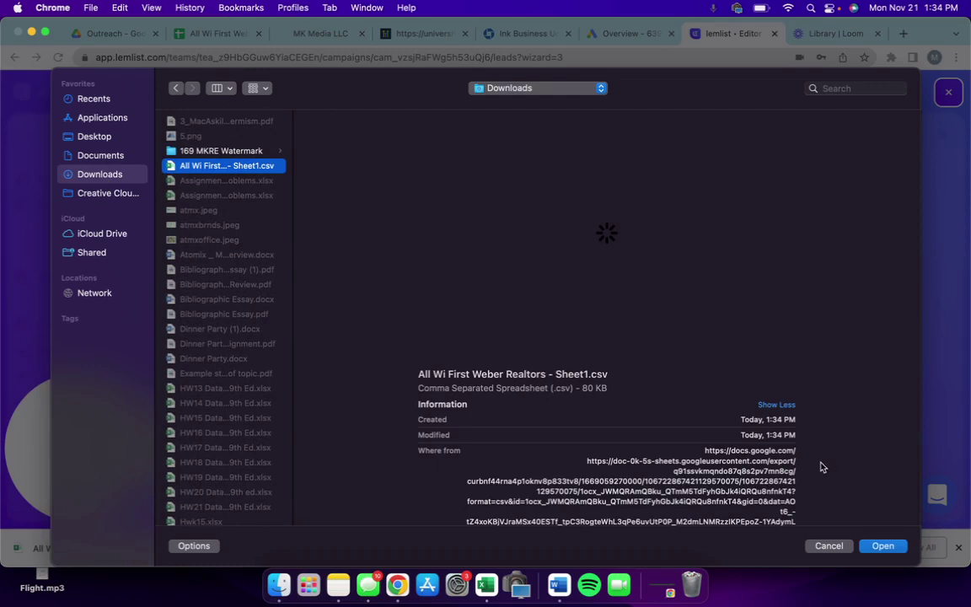
pyautogui.click(882, 546)
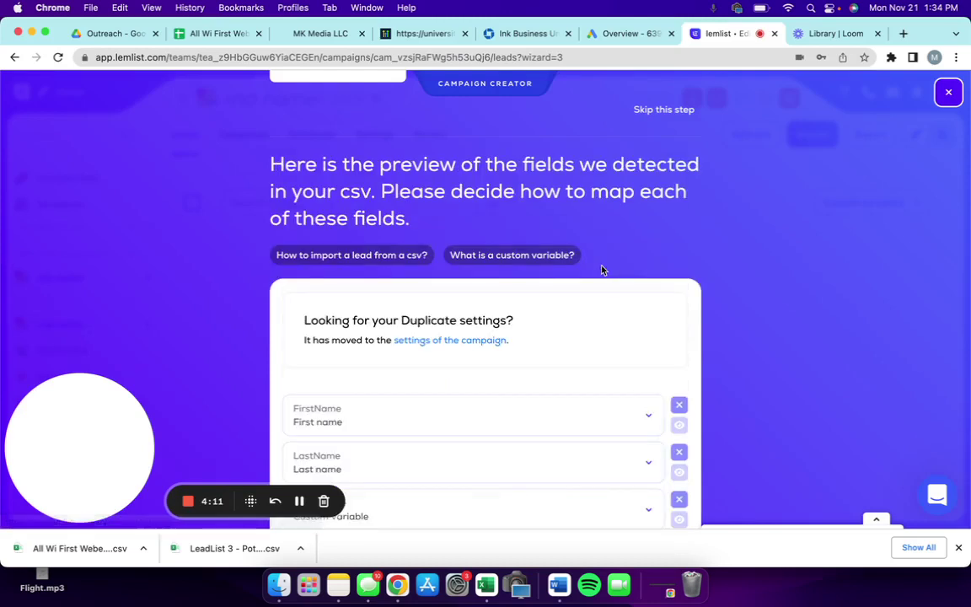
# Step: Accept the detected CSV field mapping, keeping SubjectLine and Personalization as custom variables
pyautogui.scroll(-4, 481, 368)
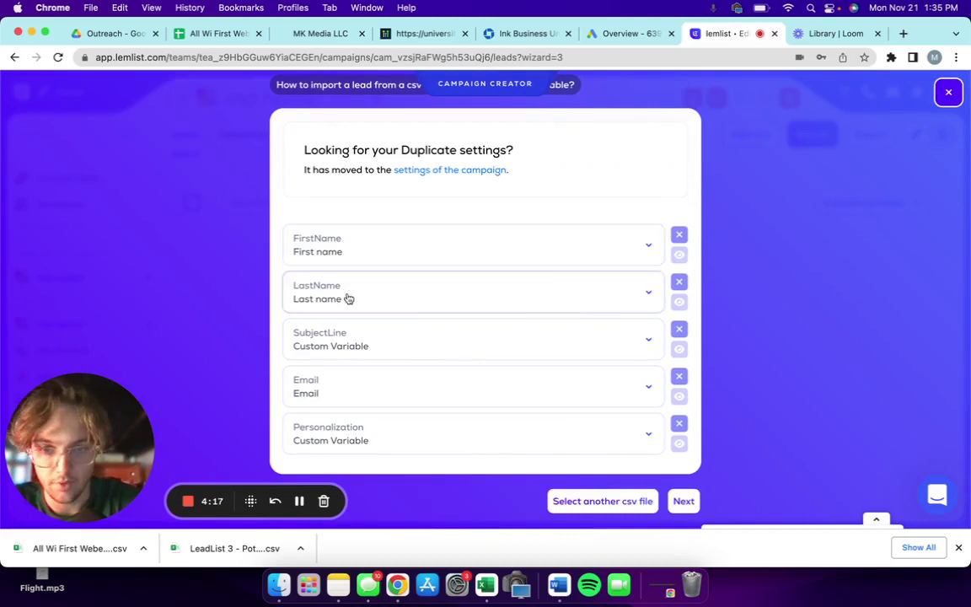
pyautogui.click(370, 345)
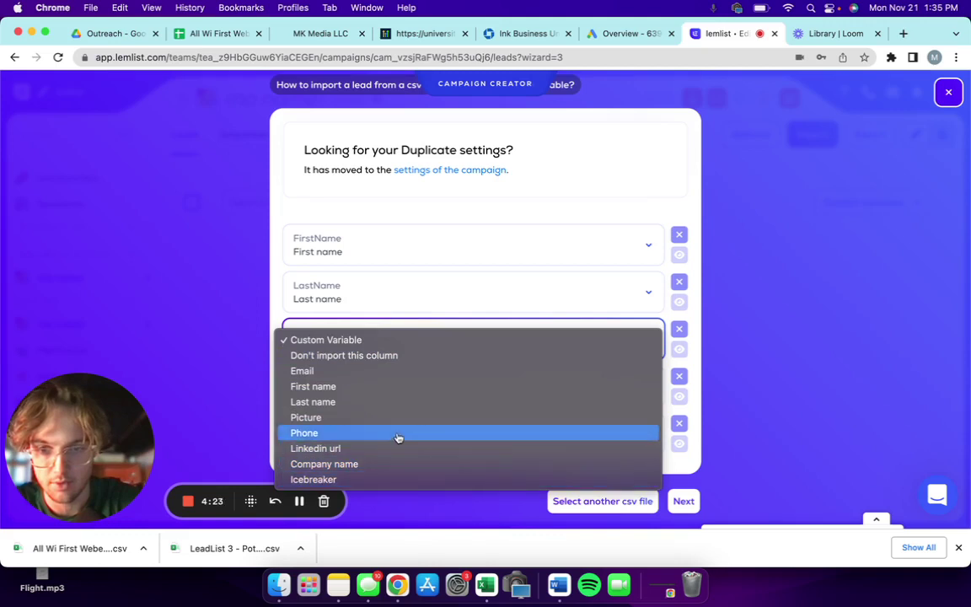
pyautogui.click(249, 282)
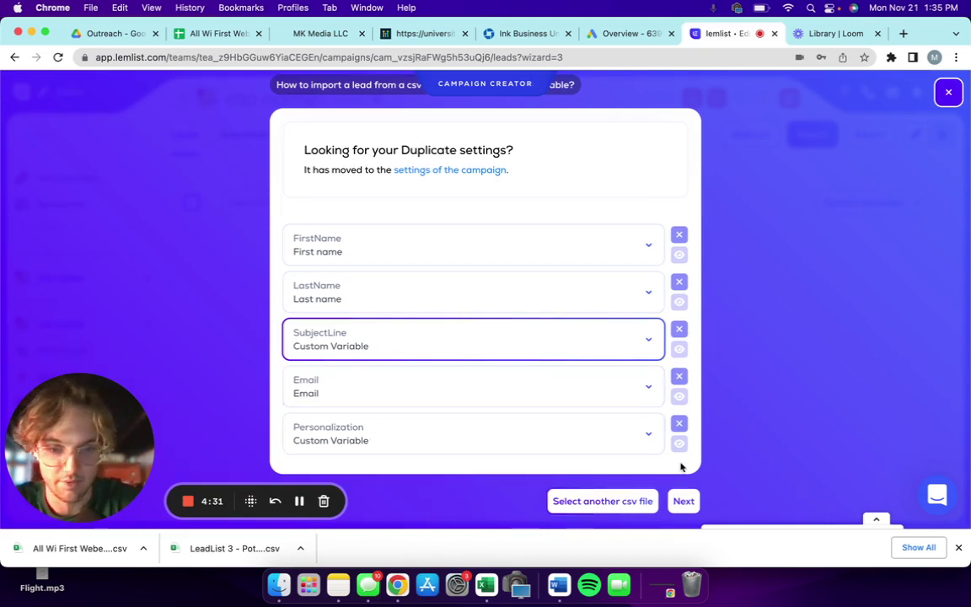
pyautogui.click(686, 503)
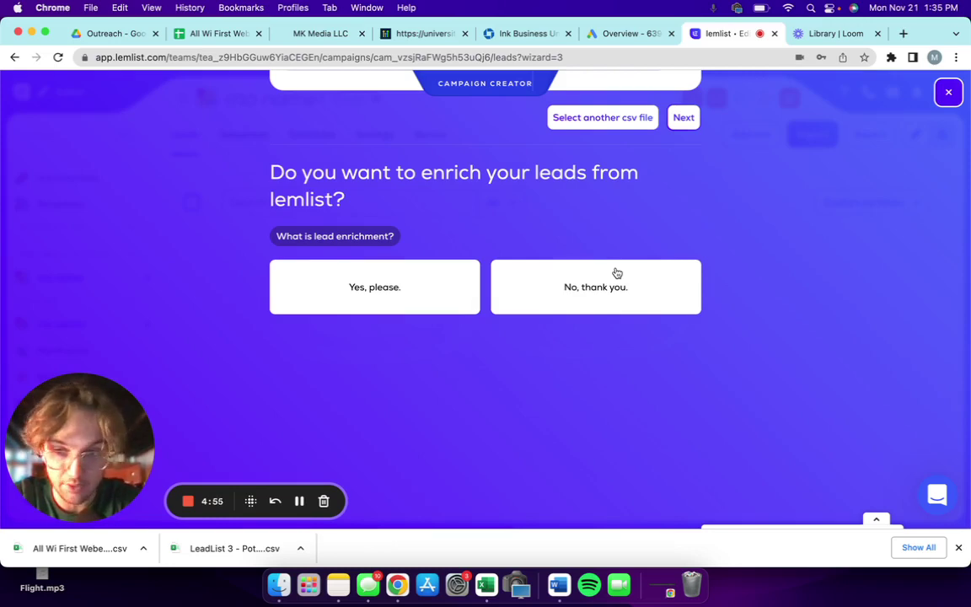
# Step: Decline lead enrichment and refuse duplicates across the team campaigns to start the CSV import
pyautogui.click(607, 301)
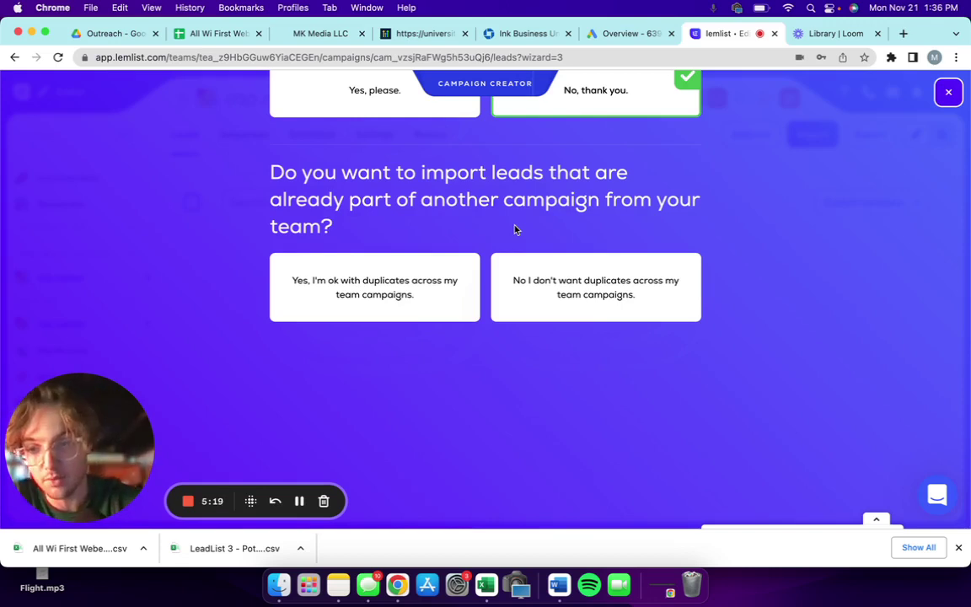
pyautogui.click(605, 295)
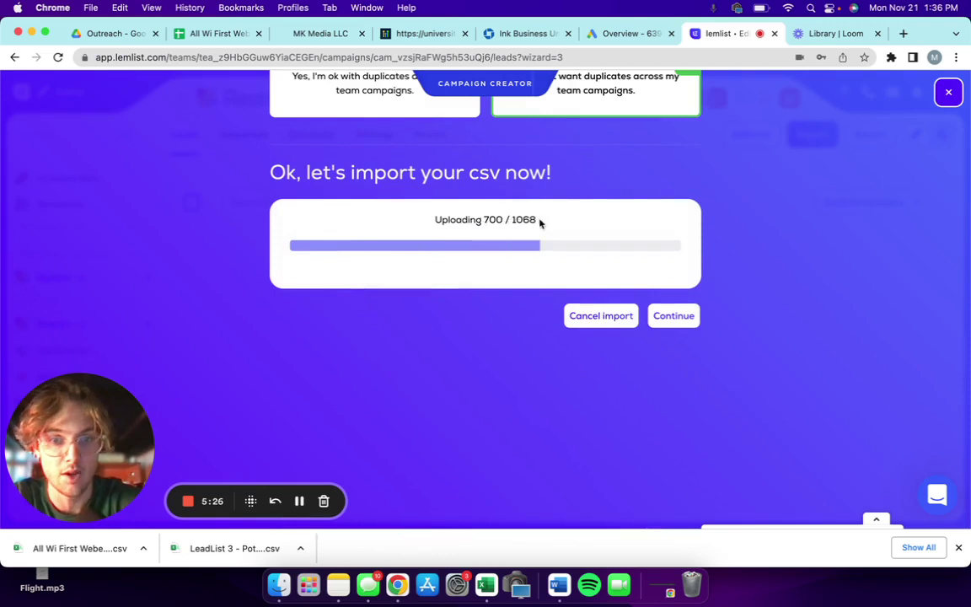
pyautogui.moveTo(541, 221); pyautogui.dragTo(453, 221)
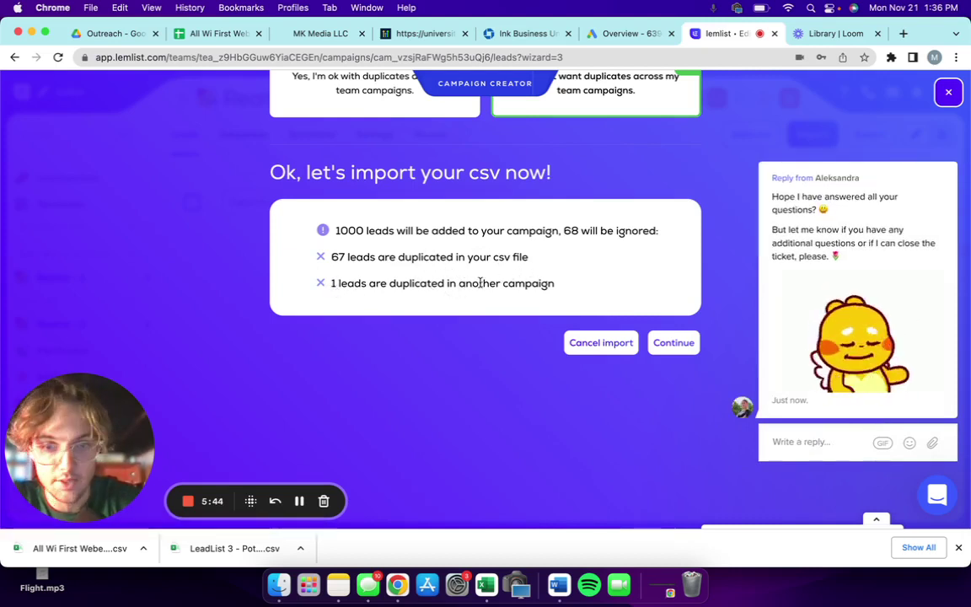
# Step: Check the duplicated leads in the import summary and continue with the import, staying in the campaign creator
pyautogui.tripleClick(300, 290)
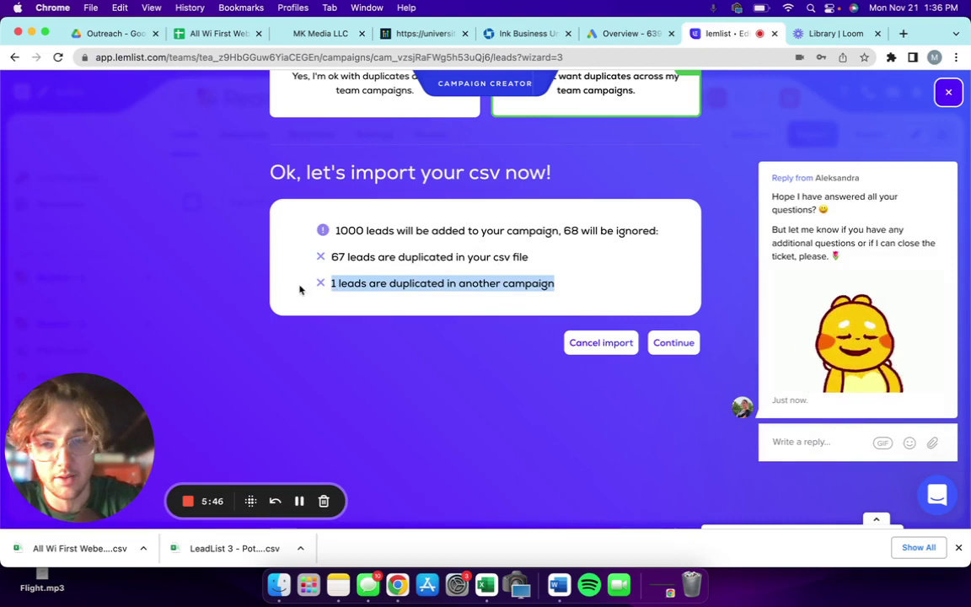
pyautogui.click(397, 293)
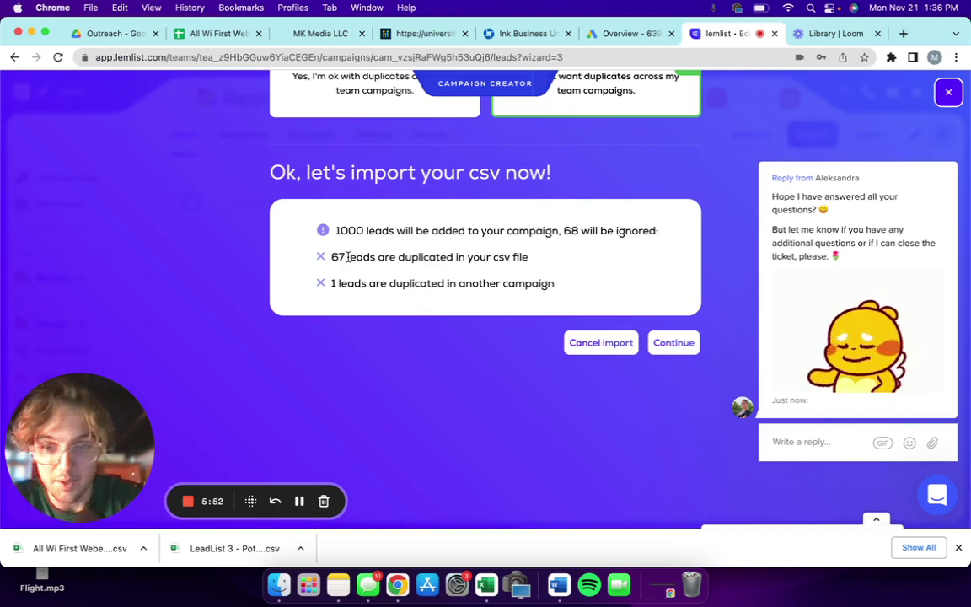
pyautogui.moveTo(331, 256); pyautogui.dragTo(390, 256)
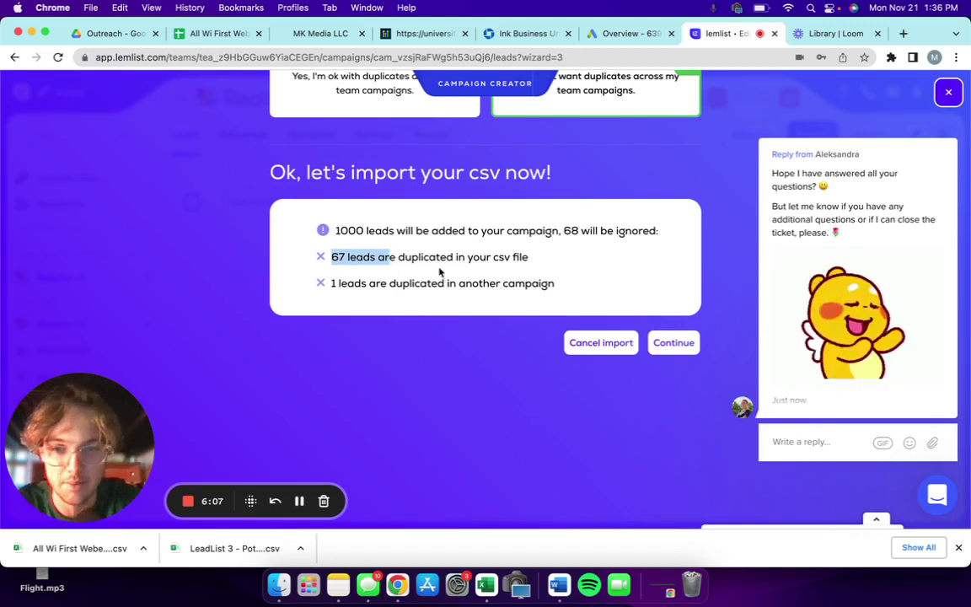
pyautogui.click(464, 261)
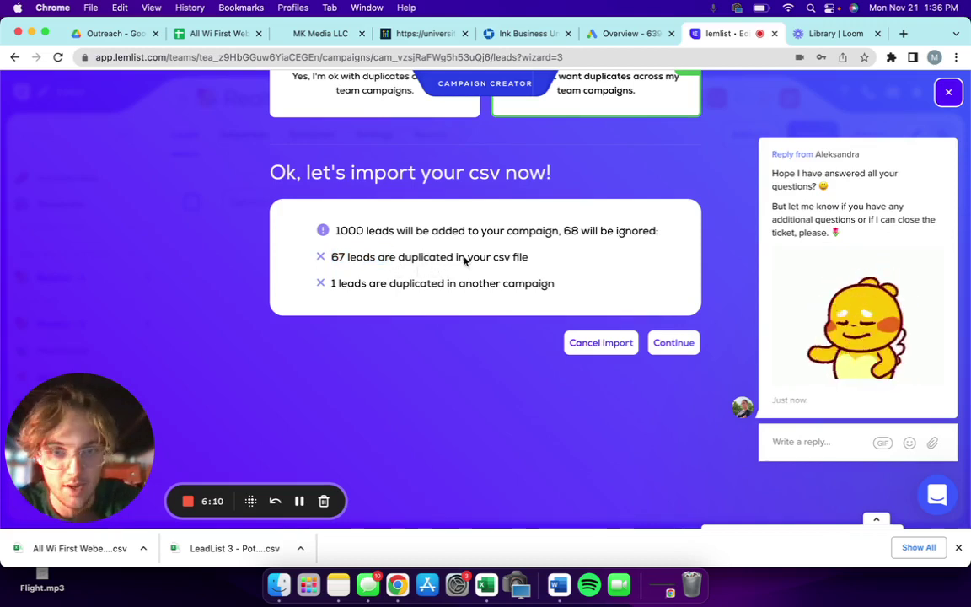
pyautogui.doubleClick(460, 258)
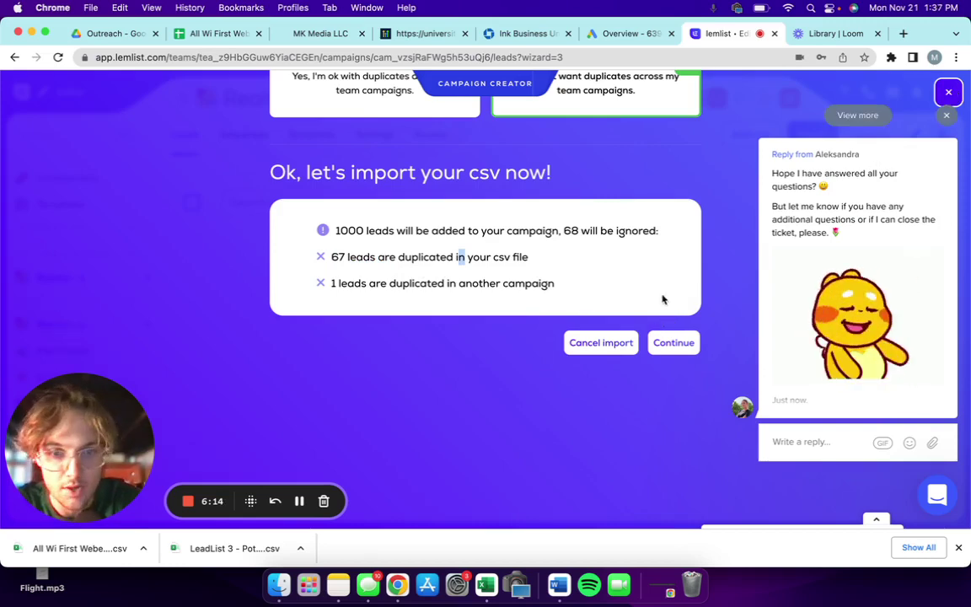
pyautogui.click(675, 347)
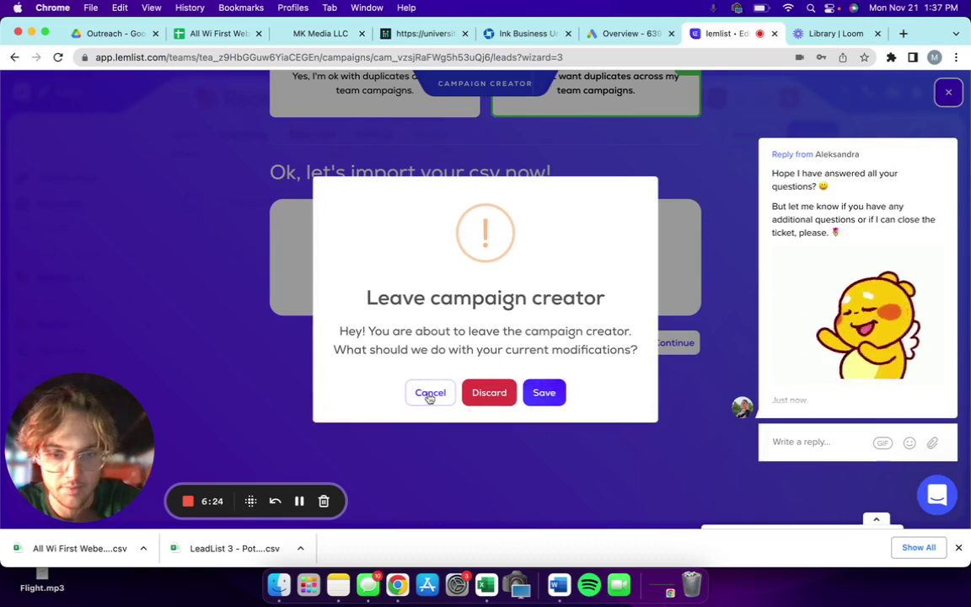
pyautogui.click(430, 396)
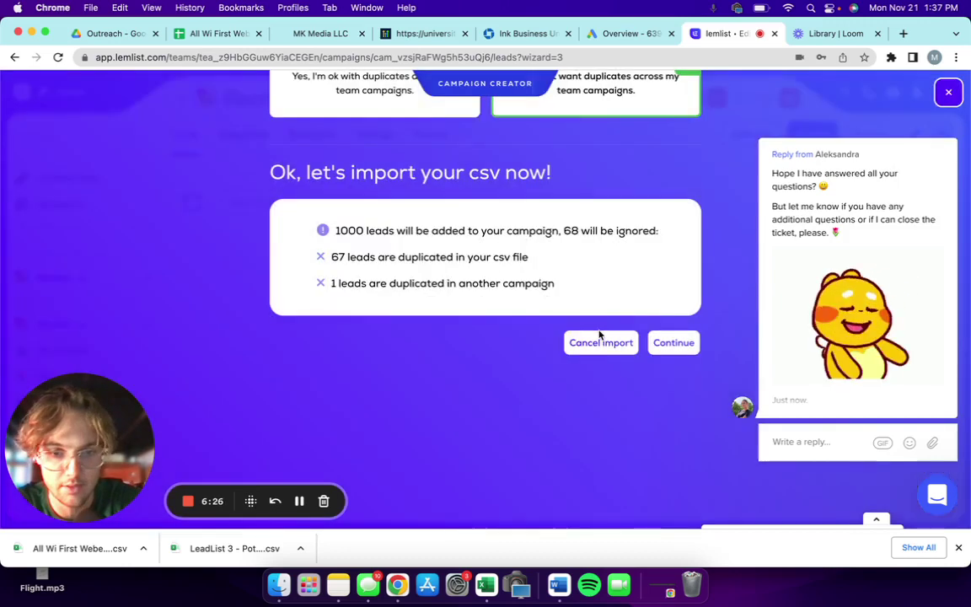
pyautogui.click(674, 343)
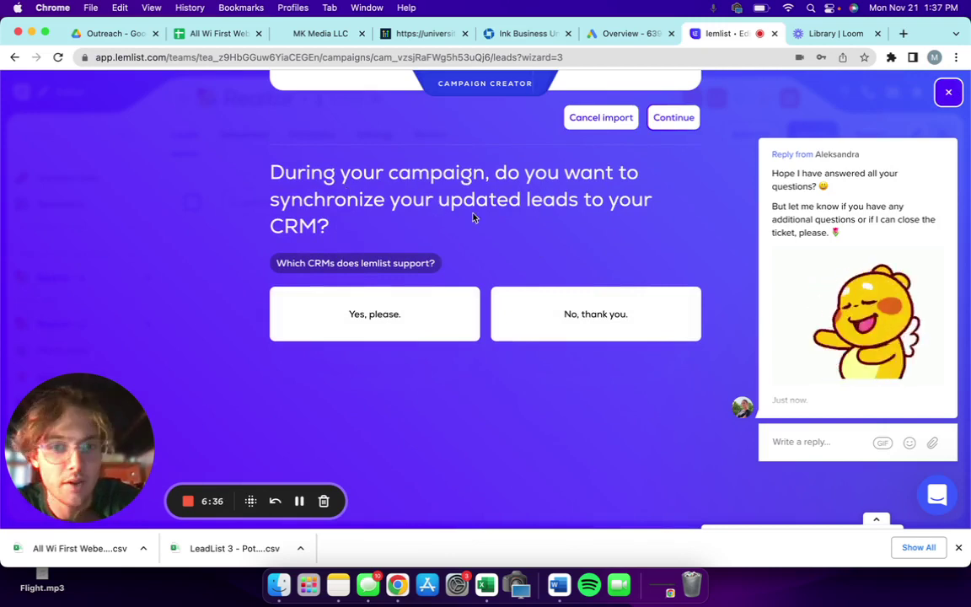
# Step: Decline synchronizing updated leads to a CRM and dismiss the support chat message
pyautogui.click(588, 330)
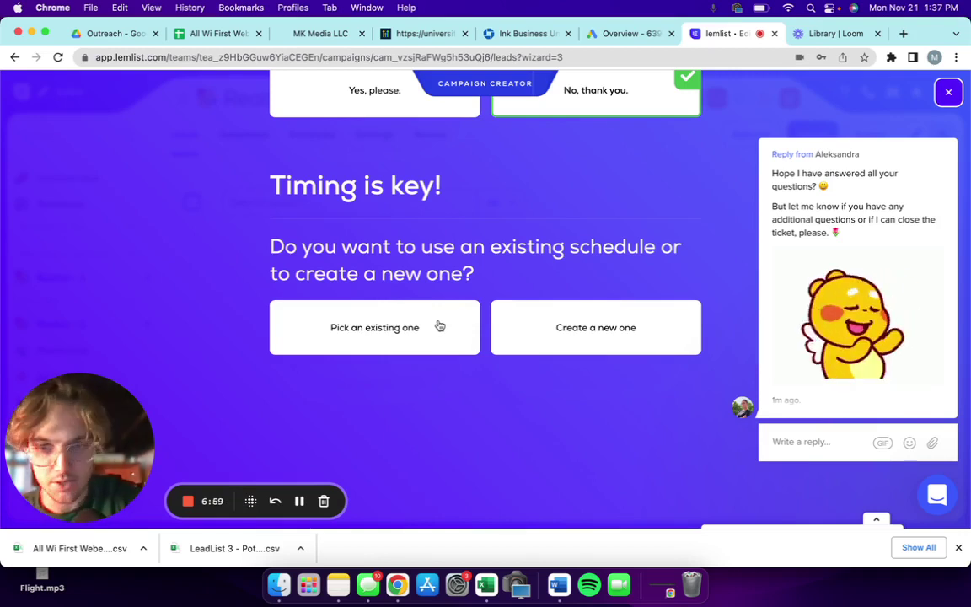
pyautogui.moveTo(845, 349)
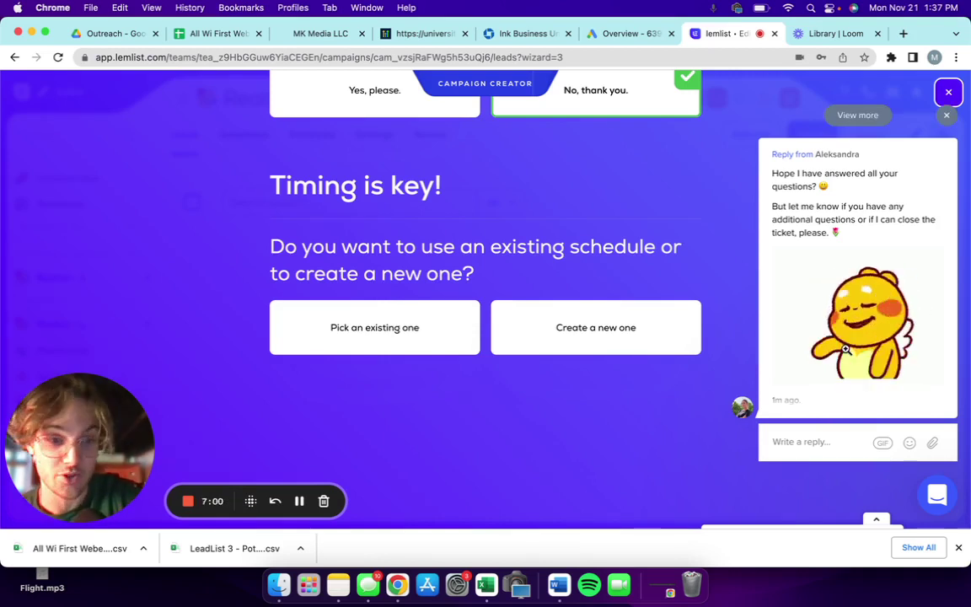
pyautogui.moveTo(937, 158)
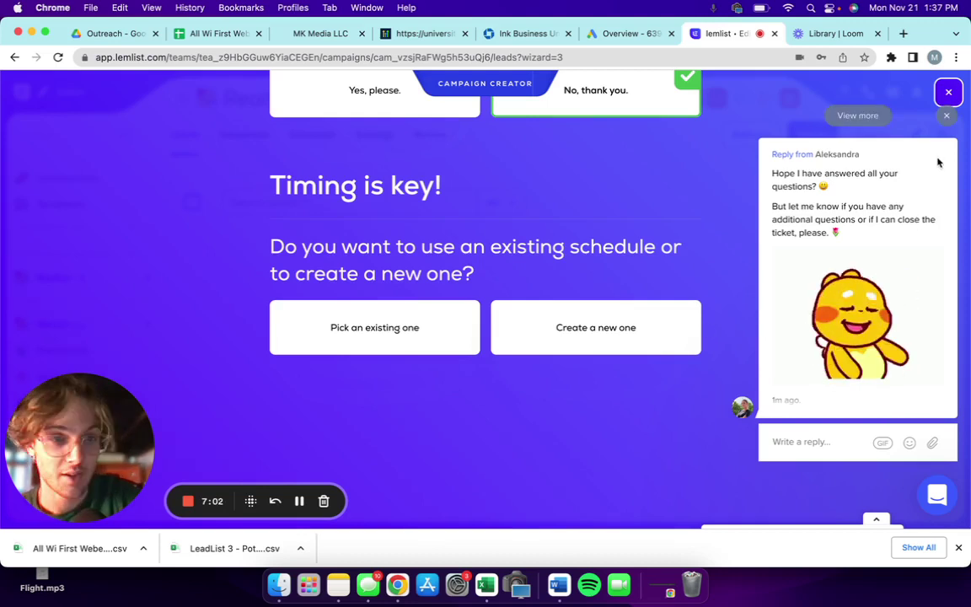
pyautogui.click(947, 117)
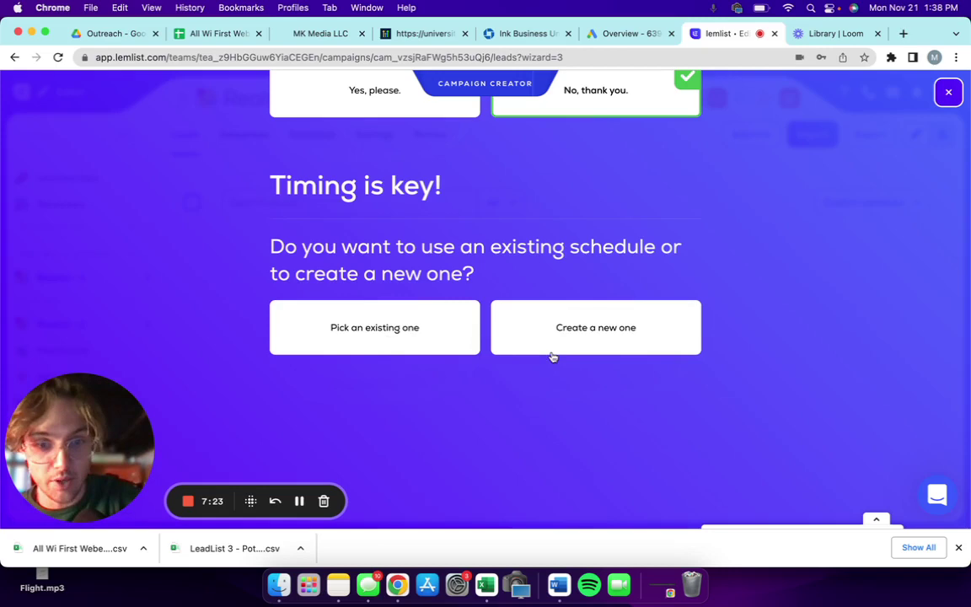
# Step: Use the existing "New York Office Hours" schedule for the campaign after checking its hours and the alternative schedules
pyautogui.click(378, 333)
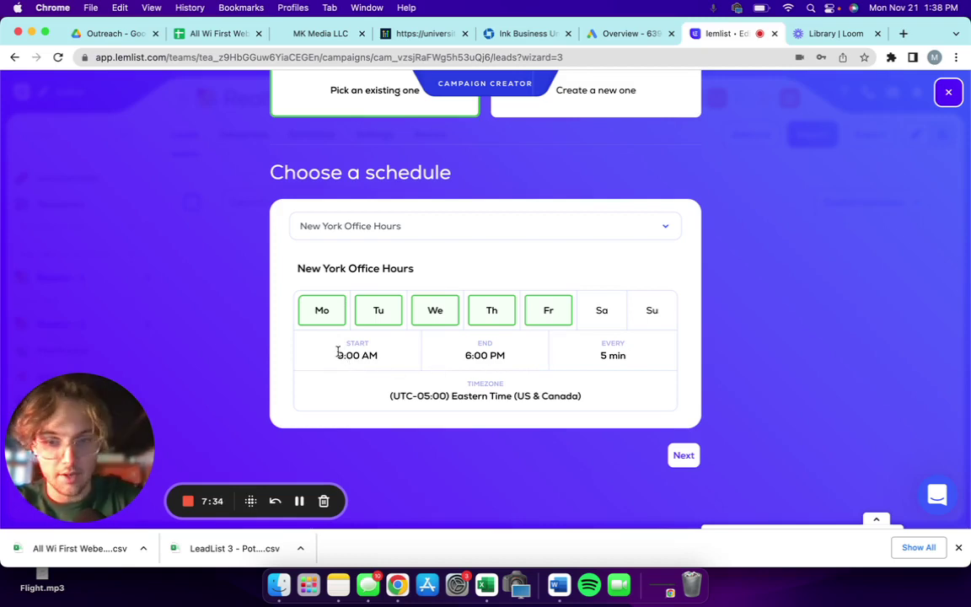
pyautogui.moveTo(302, 355); pyautogui.dragTo(402, 358)
pyautogui.click(484, 354)
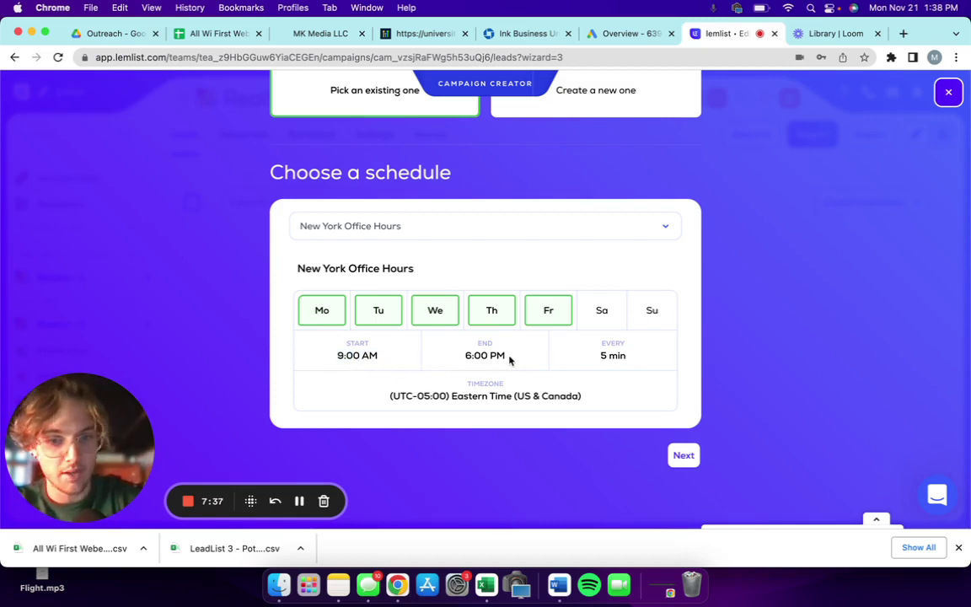
pyautogui.click(532, 225)
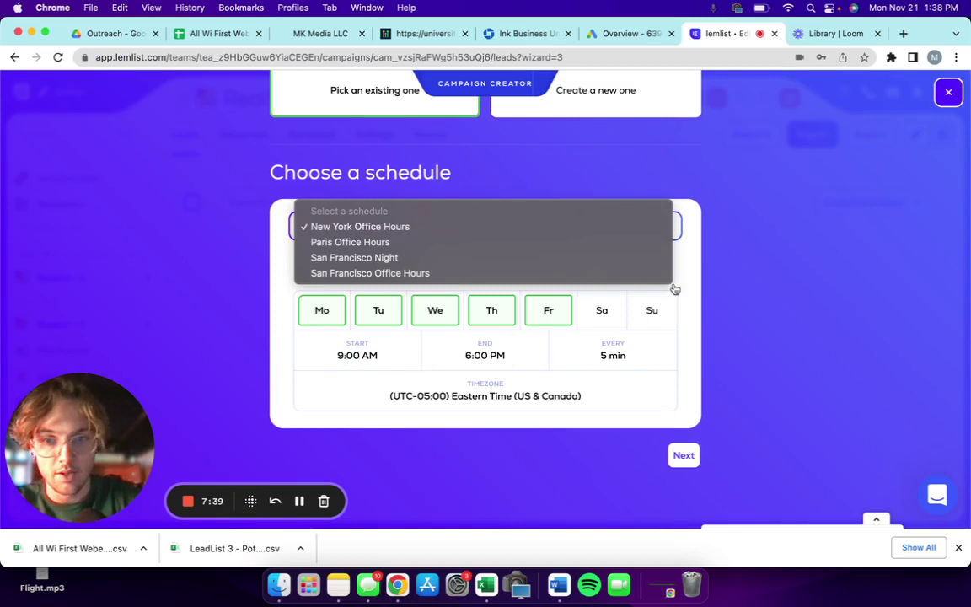
pyautogui.click(713, 284)
pyautogui.click(684, 456)
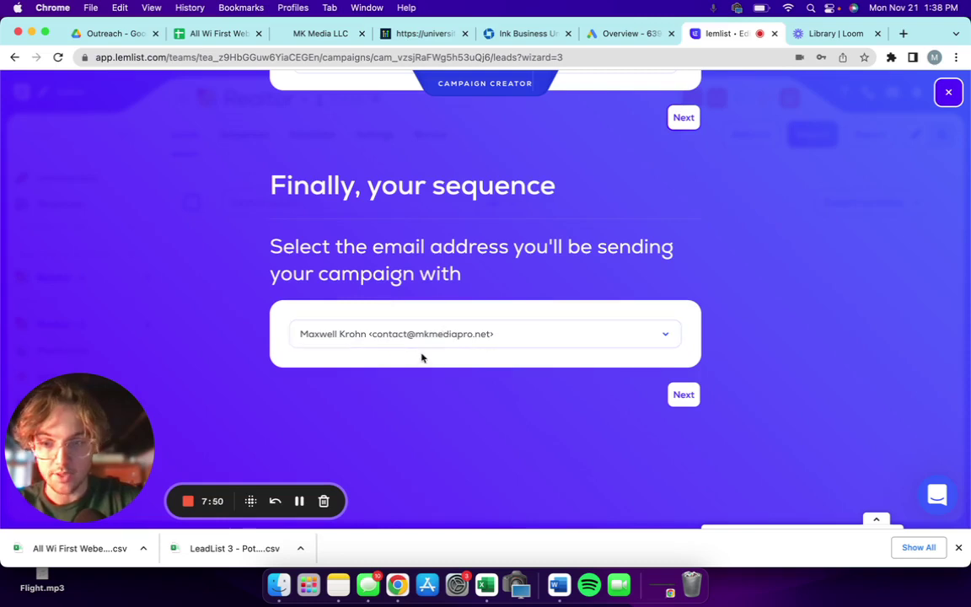
# Step: Choose the sender's .info email address for sending the campaign and confirm it
pyautogui.click(447, 341)
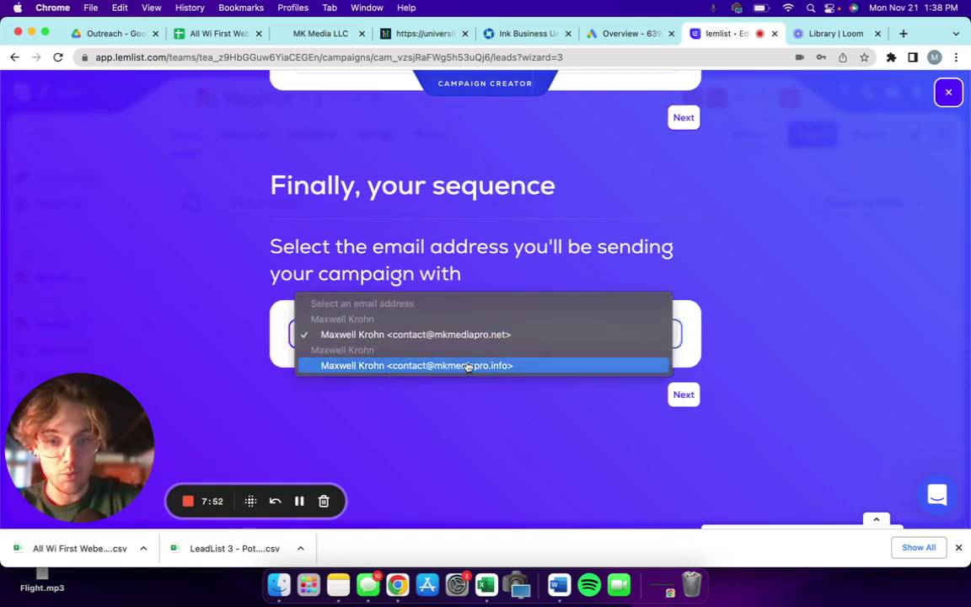
pyautogui.click(467, 365)
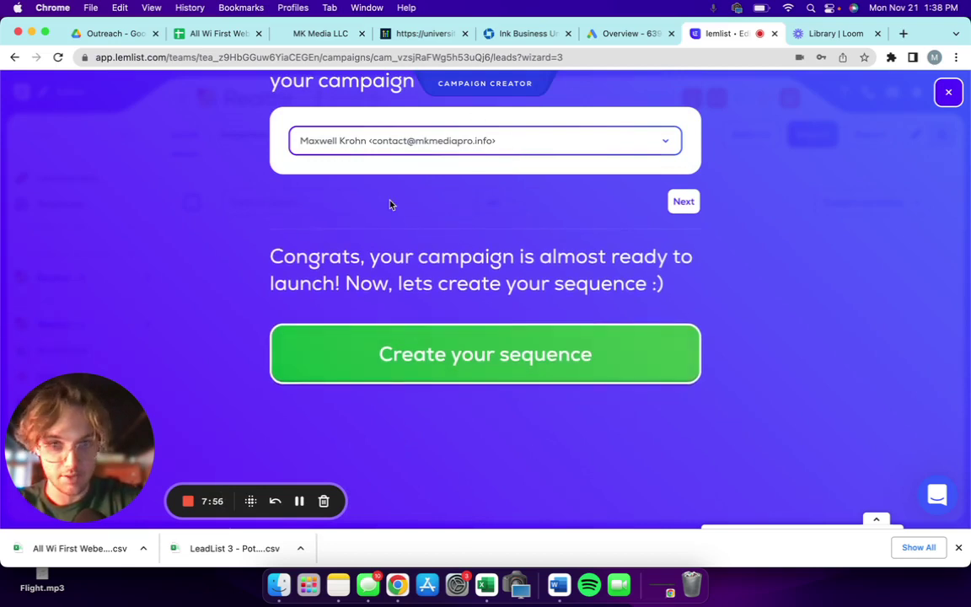
pyautogui.click(683, 203)
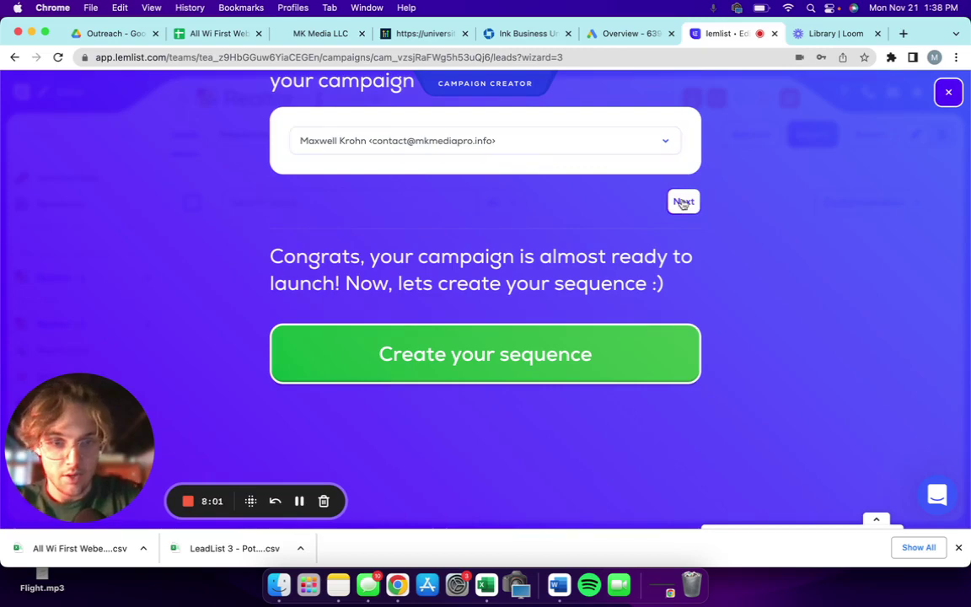
# Step: Start the campaign's sequence, browse the inspirational email templates without choosing one, and set up Step 1 as a blank email
pyautogui.click(483, 355)
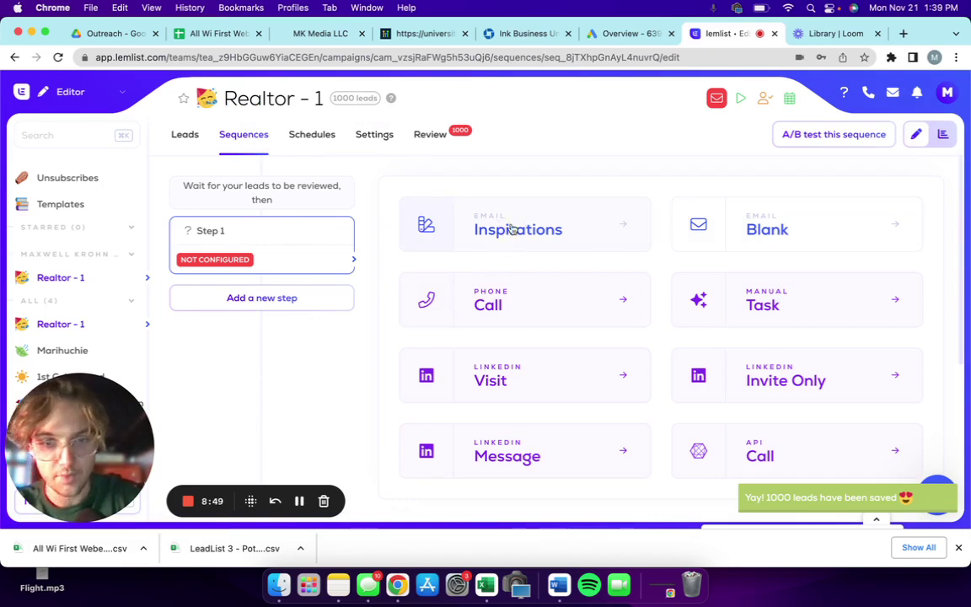
pyautogui.click(469, 206)
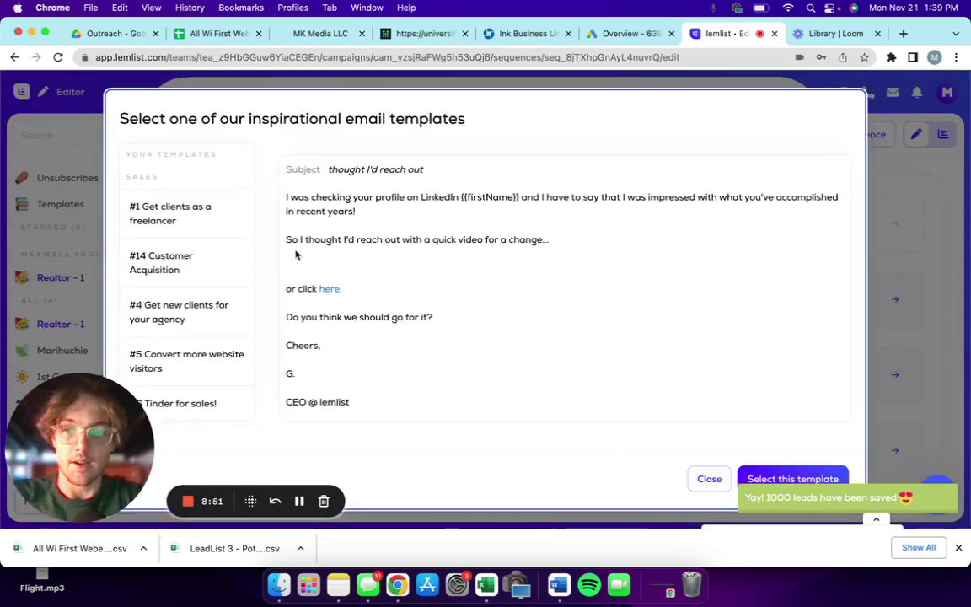
pyautogui.scroll(-10, 166, 255)
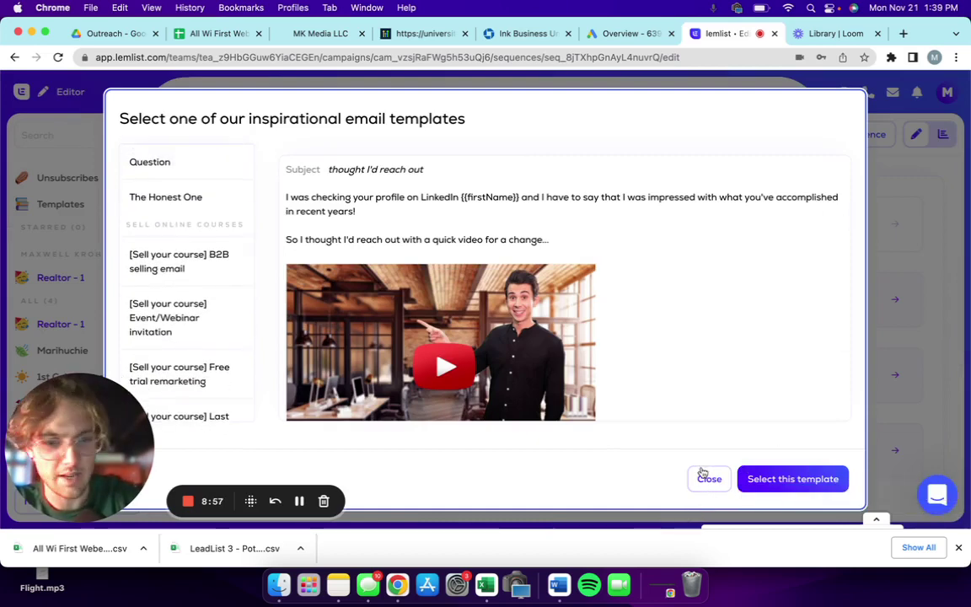
pyautogui.click(703, 479)
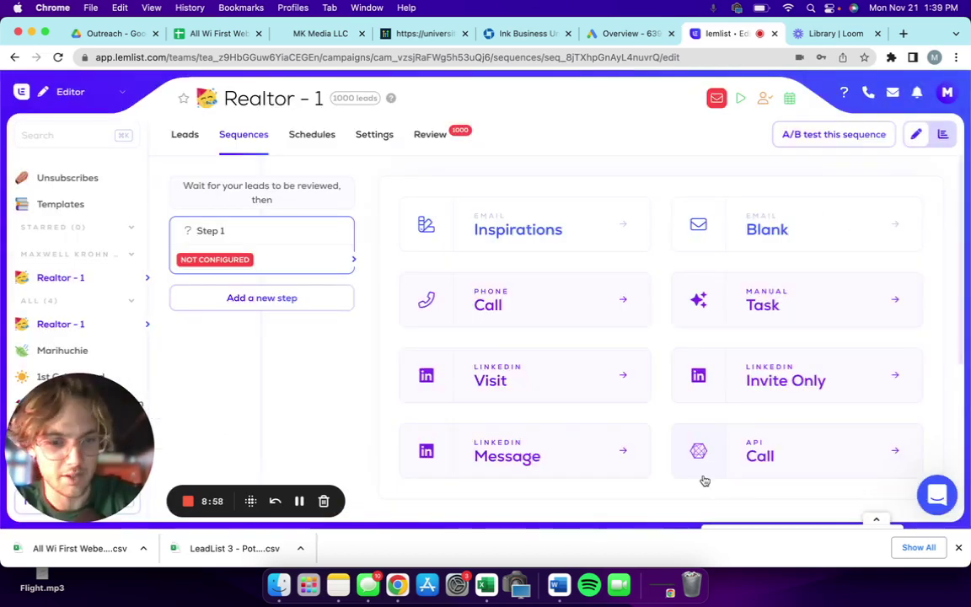
pyautogui.click(806, 227)
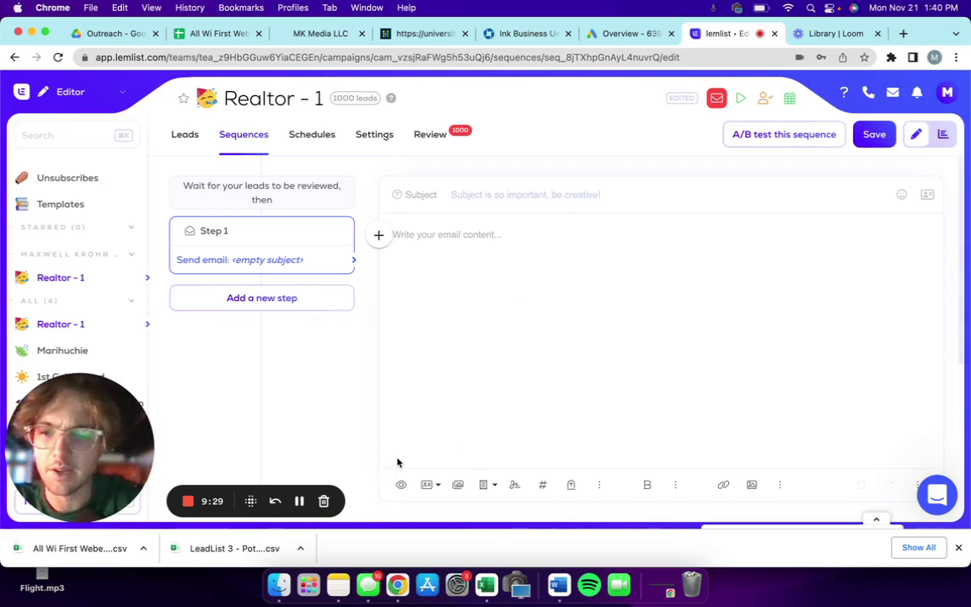
pyautogui.click(299, 500)
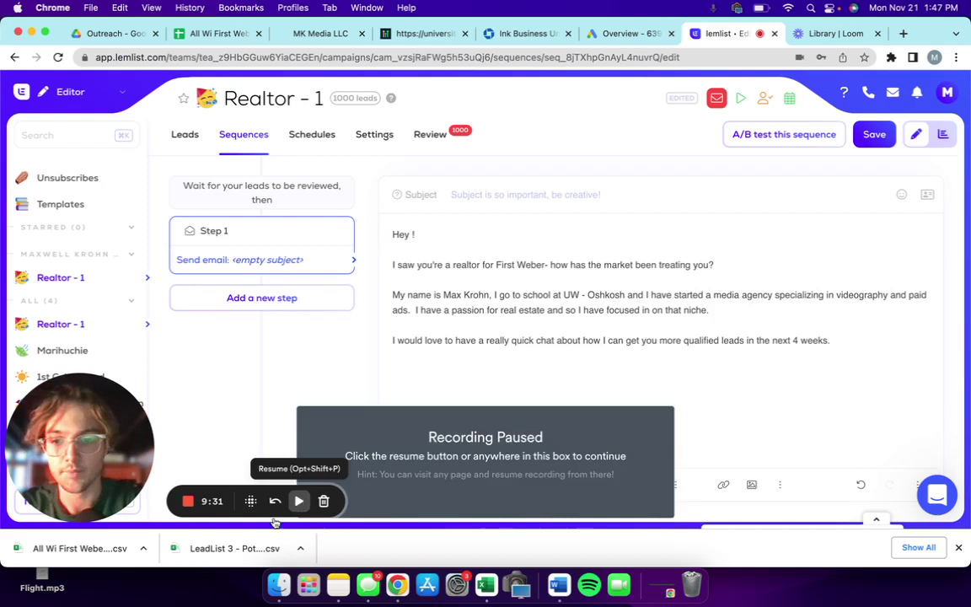
pyautogui.click(299, 501)
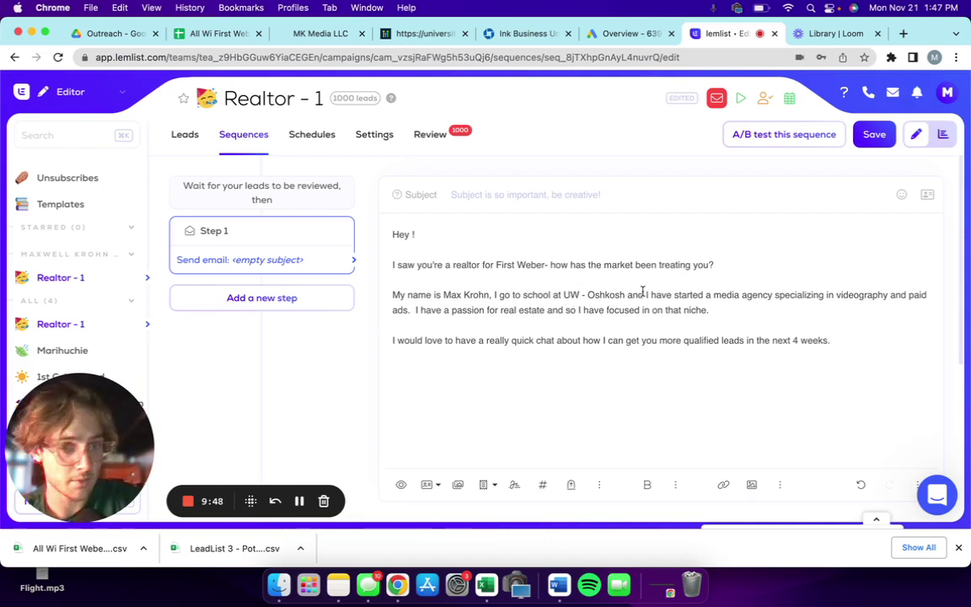
# Step: Review the email body, checking the school and real estate passages of the introduction and the closing offer of a quick chat
pyautogui.moveTo(519, 309); pyautogui.dragTo(618, 310)
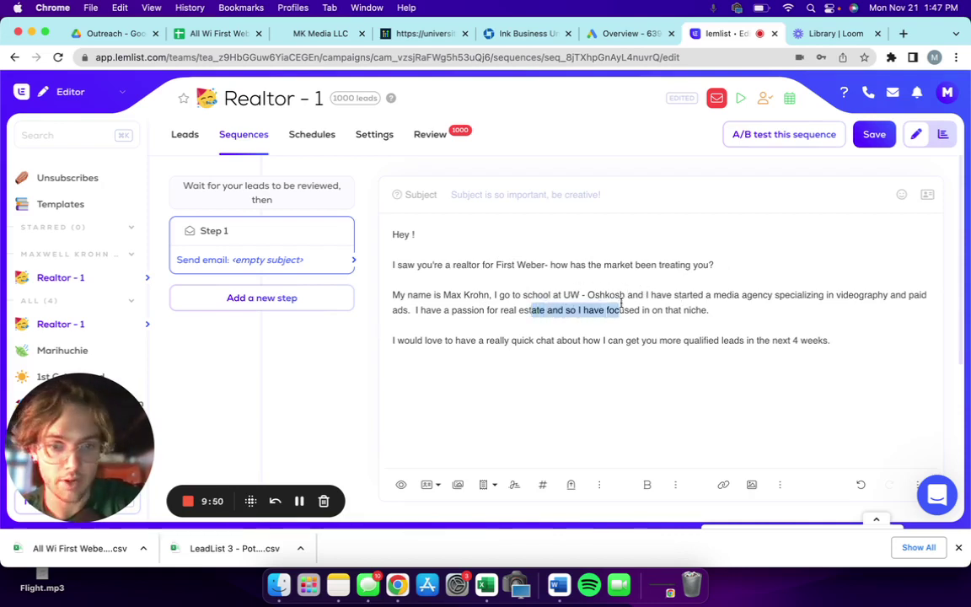
pyautogui.click(549, 293)
pyautogui.keyDown('shift'); pyautogui.click(628, 295); pyautogui.keyUp('shift')
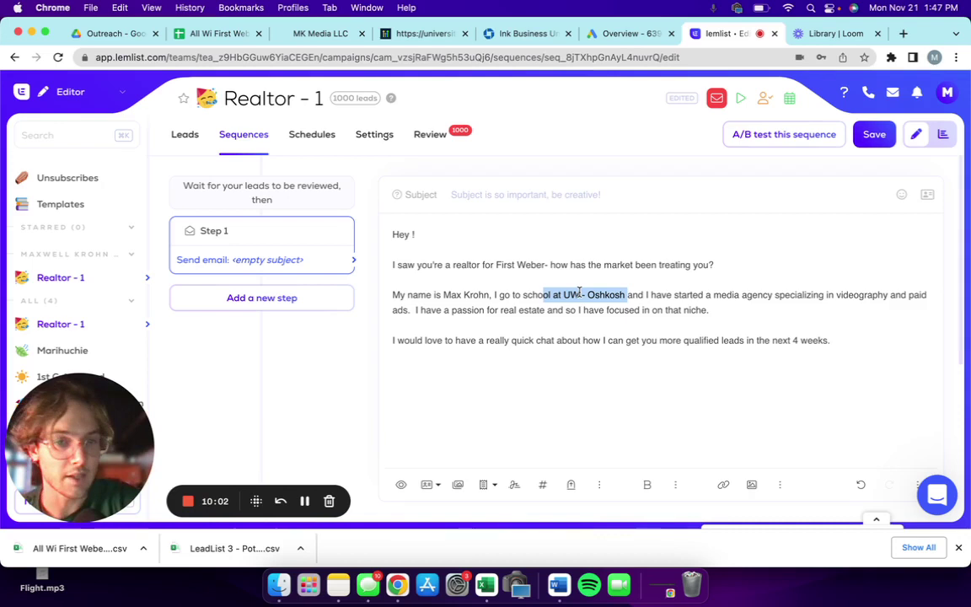
pyautogui.click(653, 310)
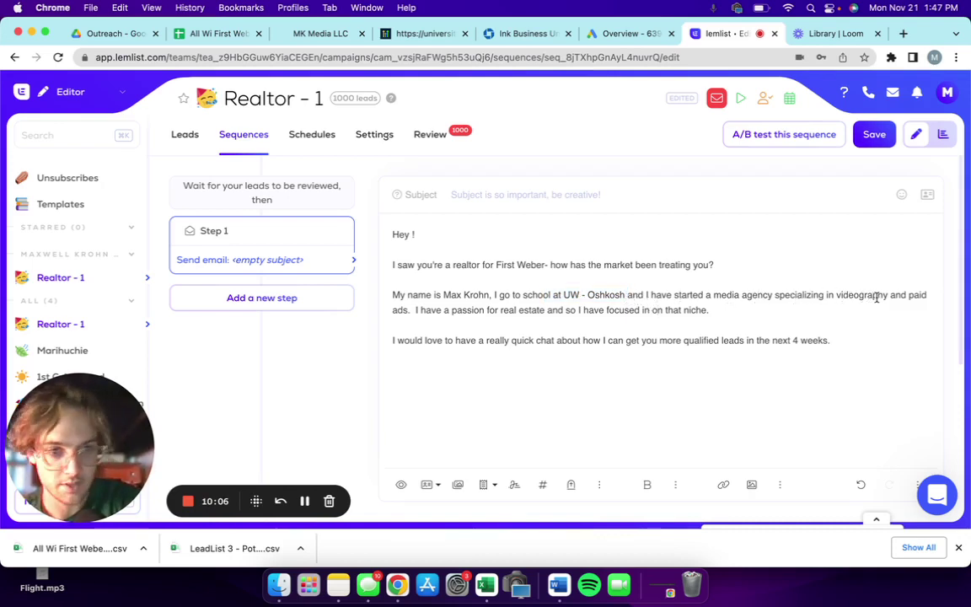
pyautogui.click(444, 309)
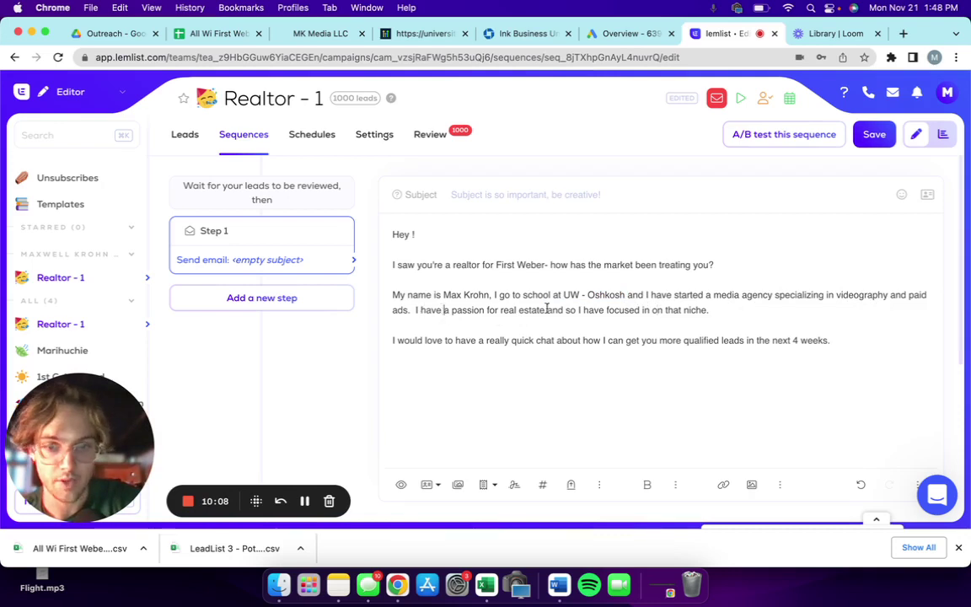
pyautogui.keyDown('shift'); pyautogui.click(548, 310); pyautogui.keyUp('shift')
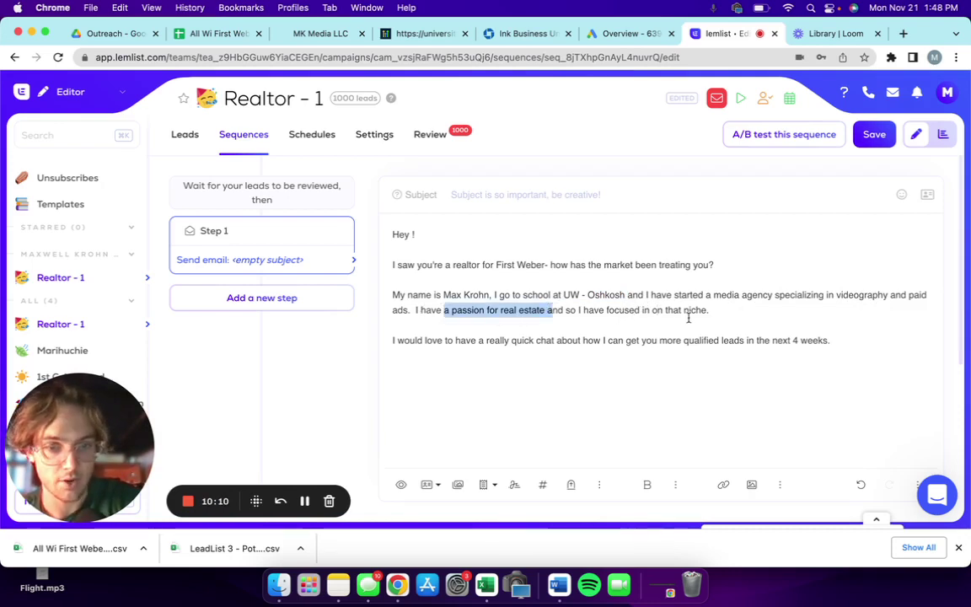
pyautogui.click(601, 318)
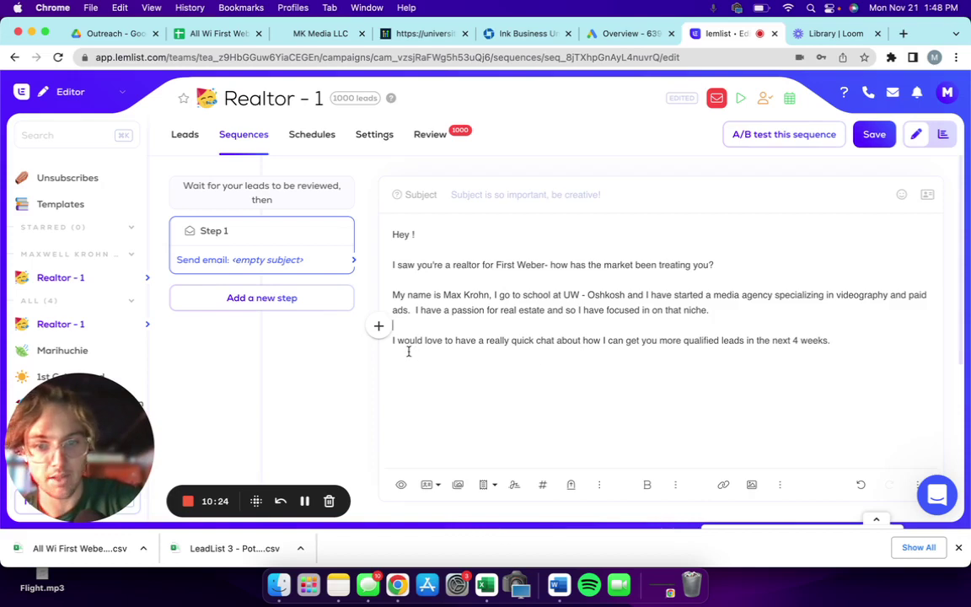
pyautogui.moveTo(401, 341); pyautogui.dragTo(694, 343)
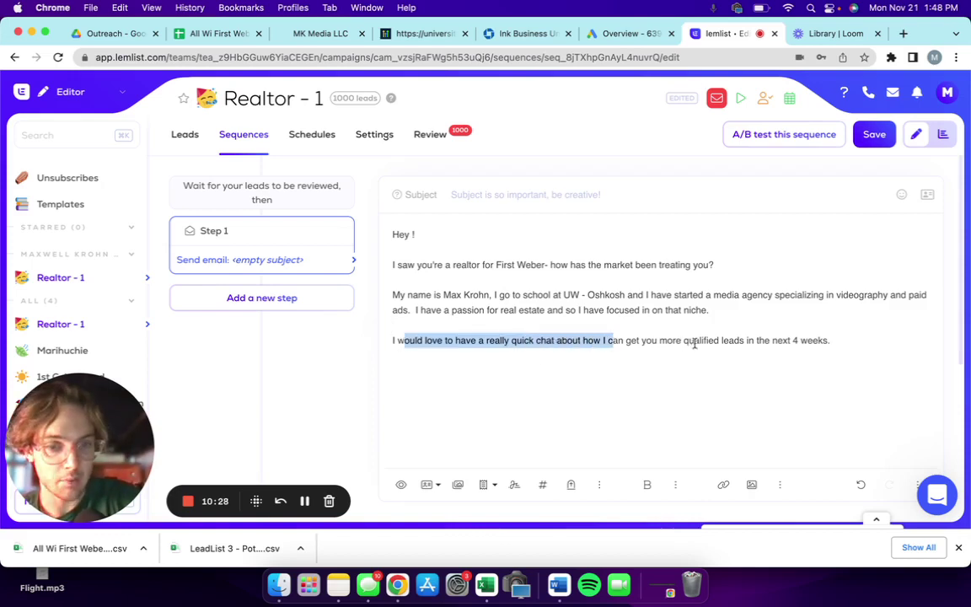
pyautogui.click(587, 341)
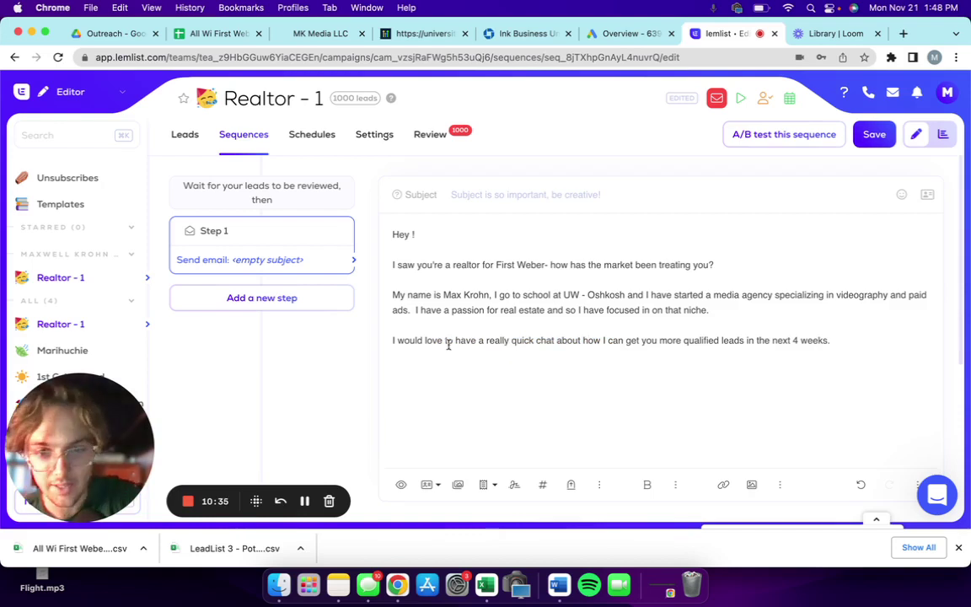
pyautogui.moveTo(446, 340); pyautogui.dragTo(584, 341)
pyautogui.click(644, 343)
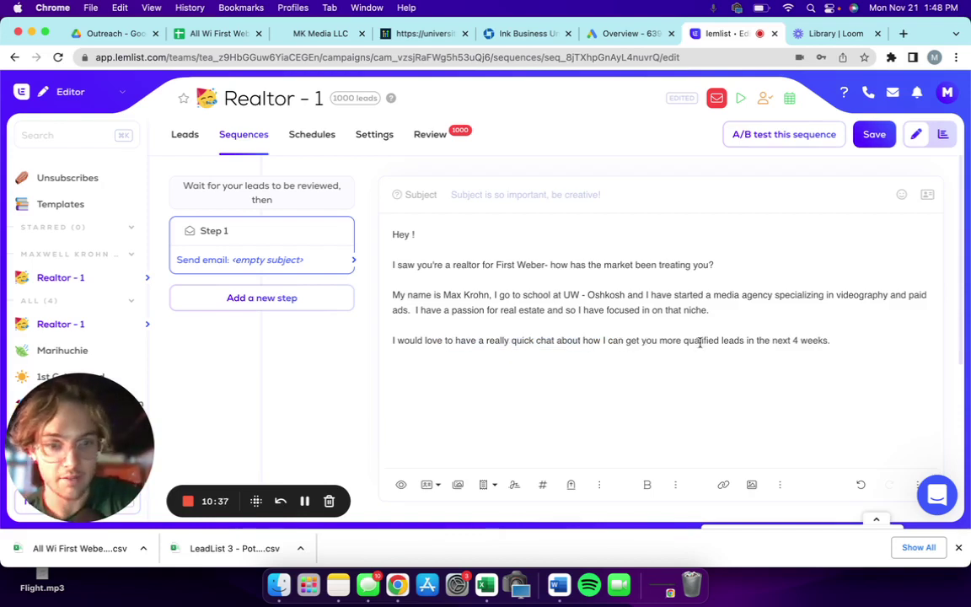
pyautogui.moveTo(793, 340); pyautogui.dragTo(826, 341)
pyautogui.click(747, 363)
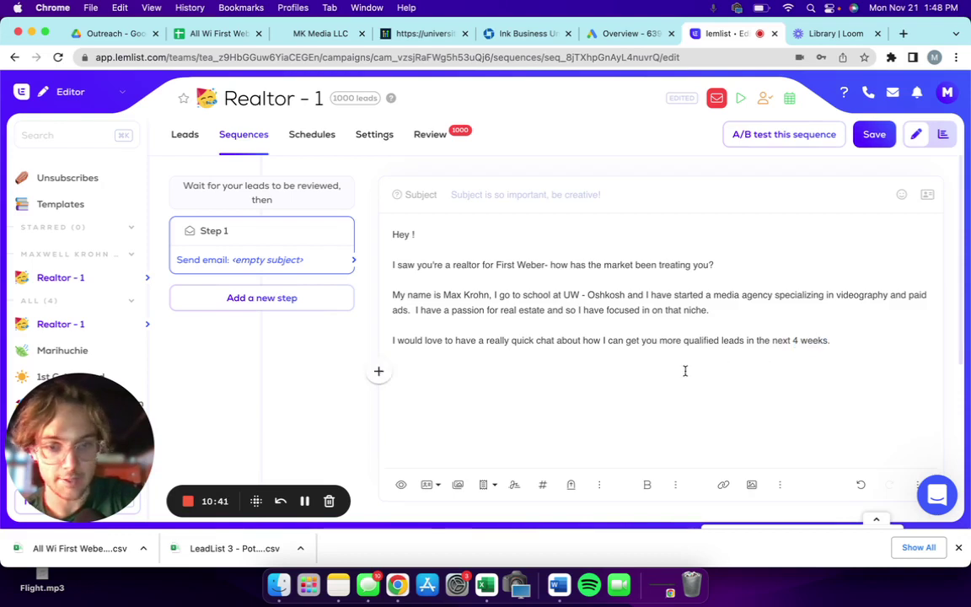
pyautogui.moveTo(464, 341); pyautogui.dragTo(563, 340)
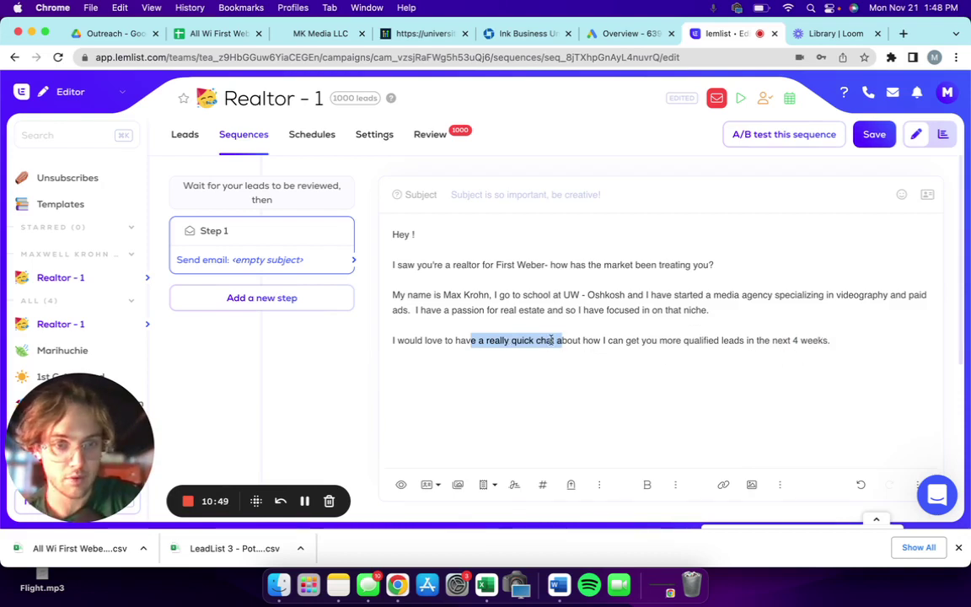
# Step: Insert the signature variable after a blank line below the email's last sentence
pyautogui.click(402, 349)
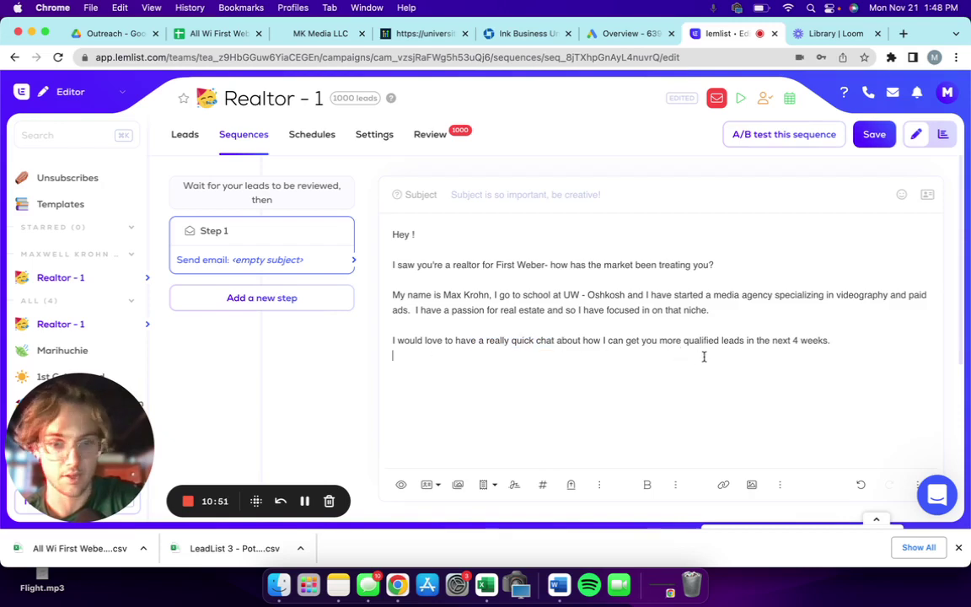
pyautogui.press('Return')
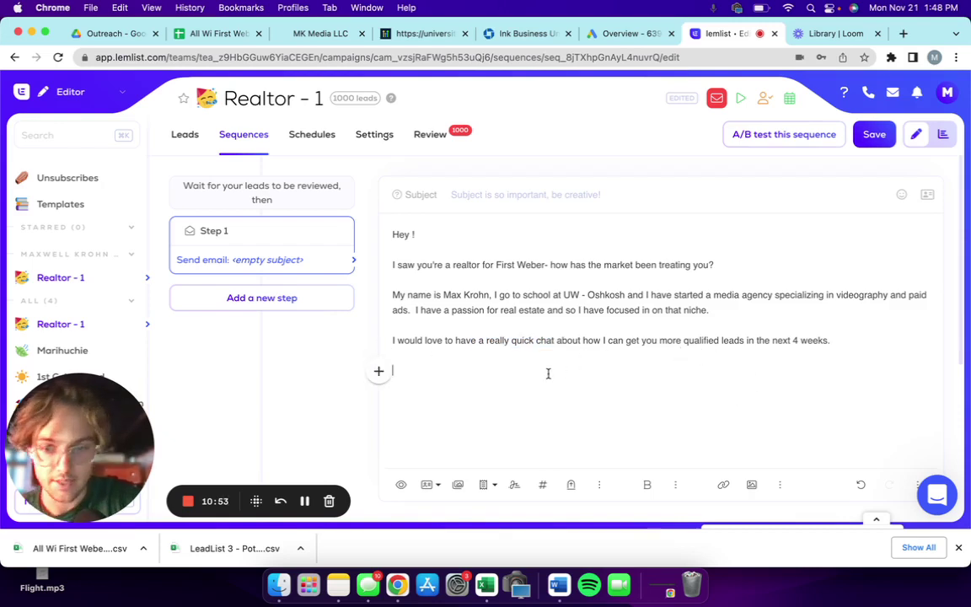
pyautogui.click(515, 485)
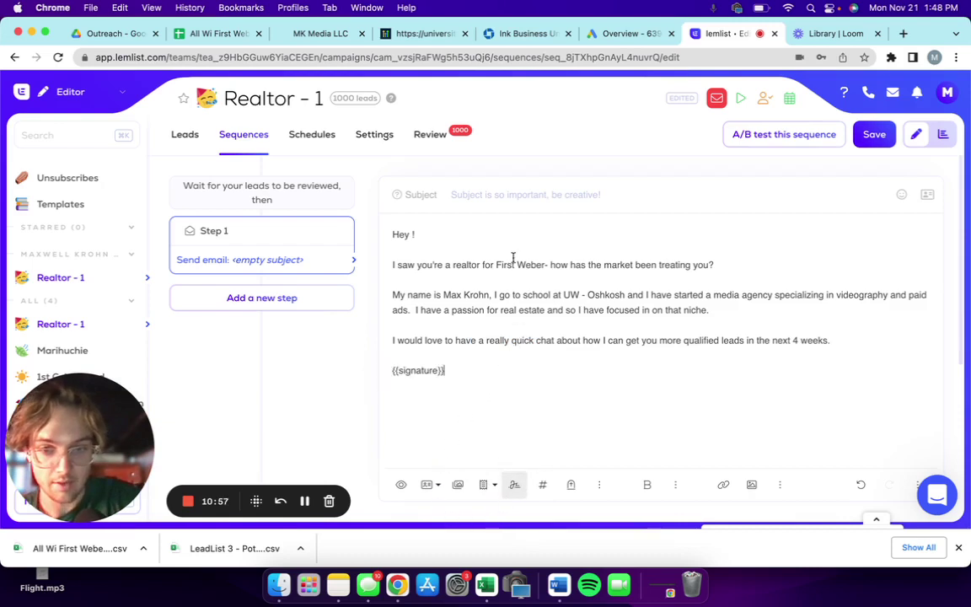
# Step: Insert the firstName variable after "Hey" in the greeting, directly in front of the exclamation mark
pyautogui.click(413, 236)
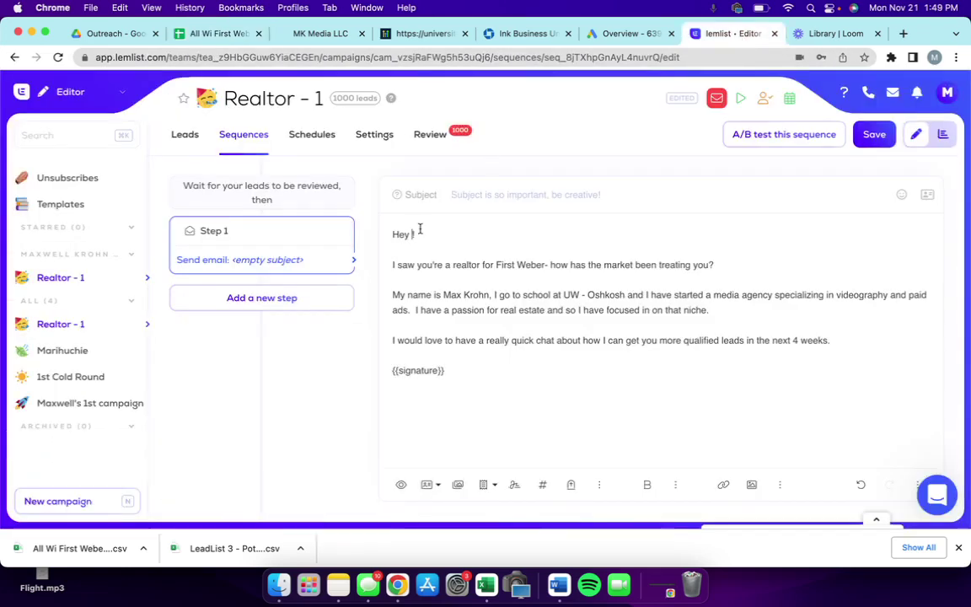
pyautogui.click(430, 487)
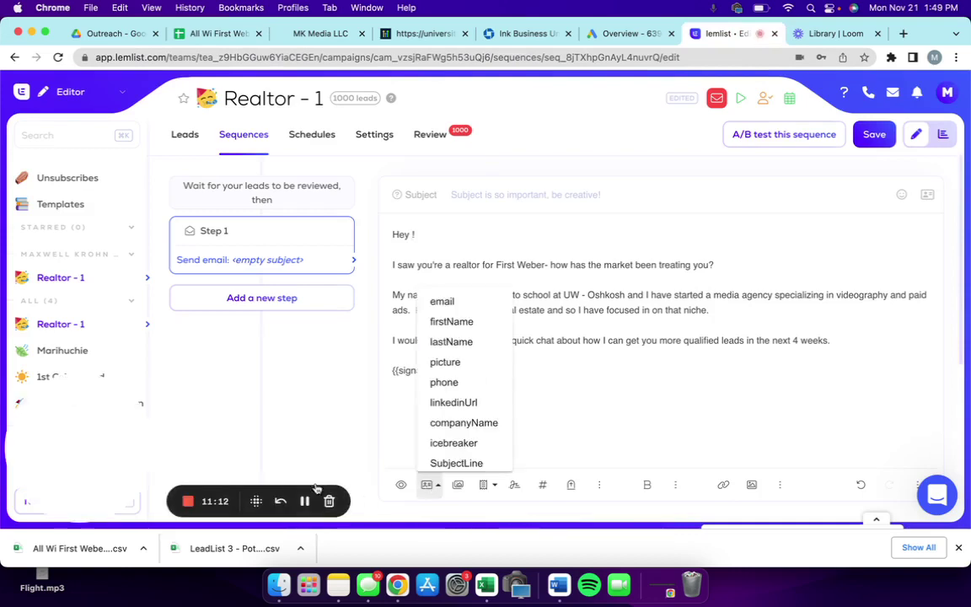
pyautogui.click(466, 324)
pyautogui.press('BackSpace')
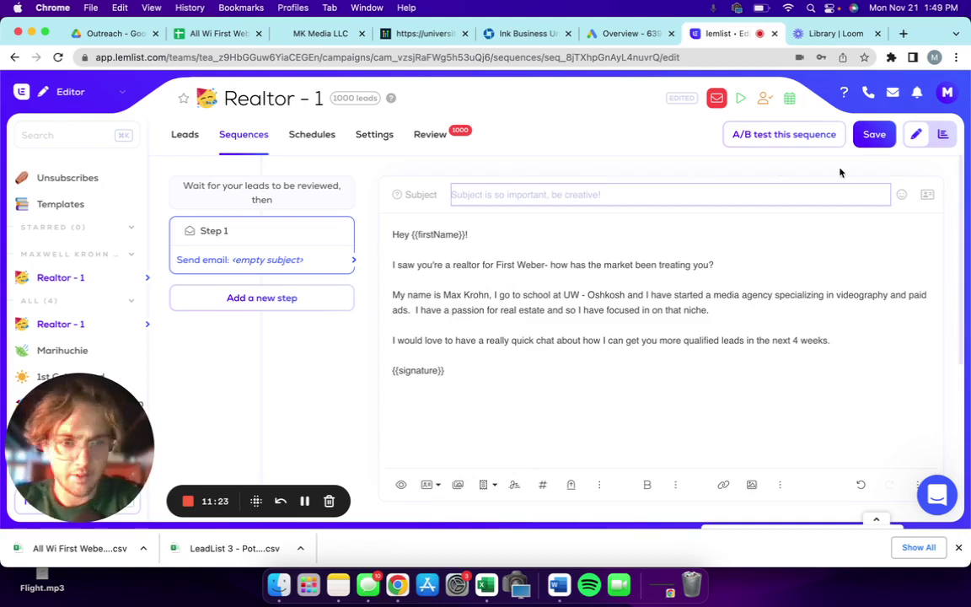
# Step: Use the custom variable {{SubjectLine}} as the email's subject and save the sequence
pyautogui.click(927, 195)
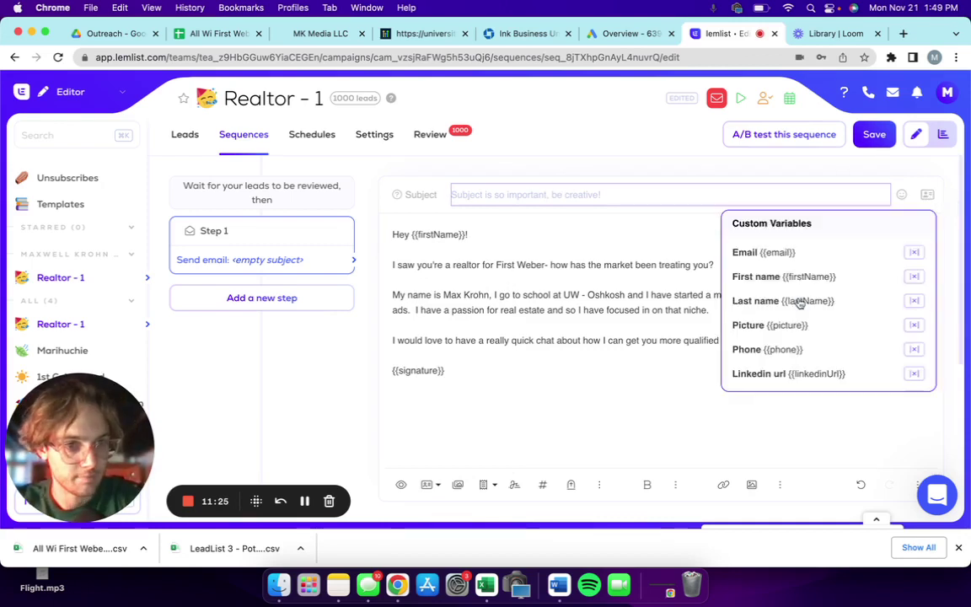
pyautogui.scroll(-1, 795, 361)
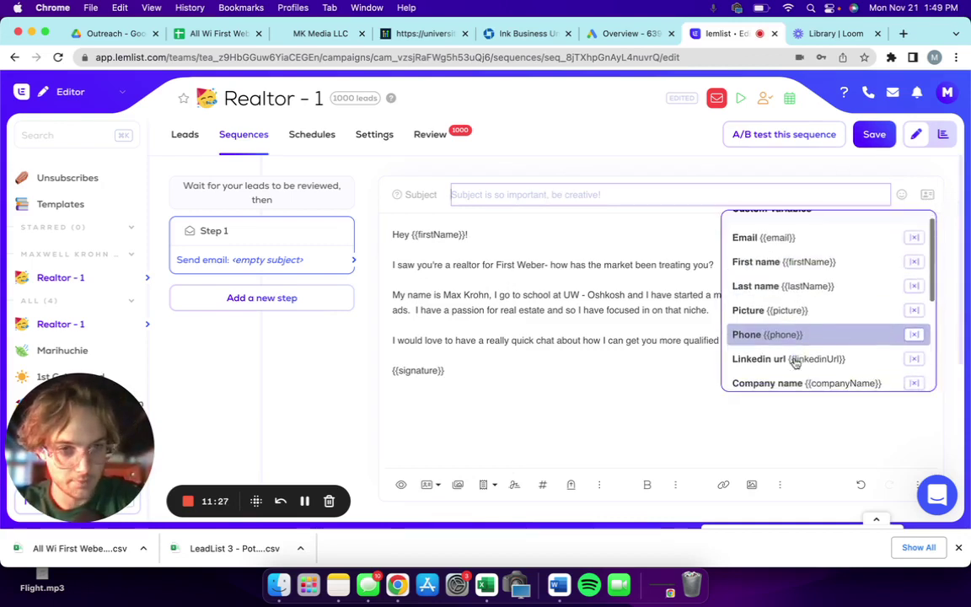
pyautogui.scroll(-5, 795, 361)
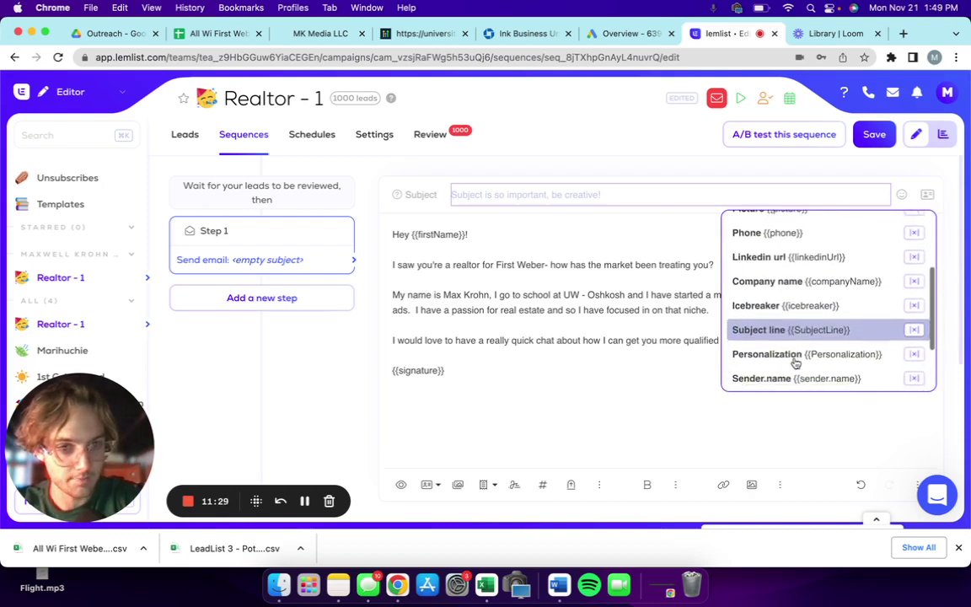
pyautogui.scroll(-2, 788, 358)
pyautogui.click(817, 299)
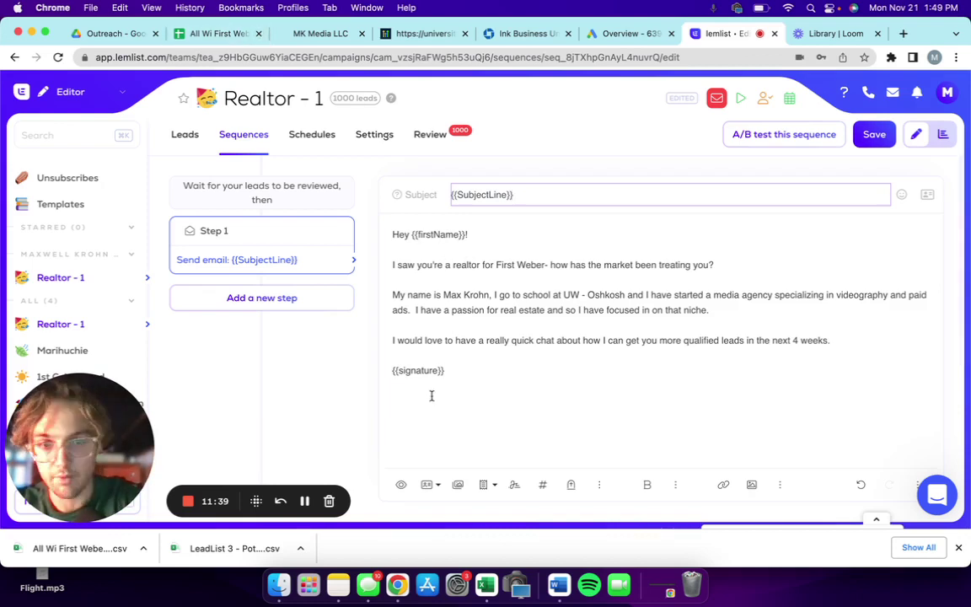
pyautogui.moveTo(389, 375); pyautogui.dragTo(436, 384)
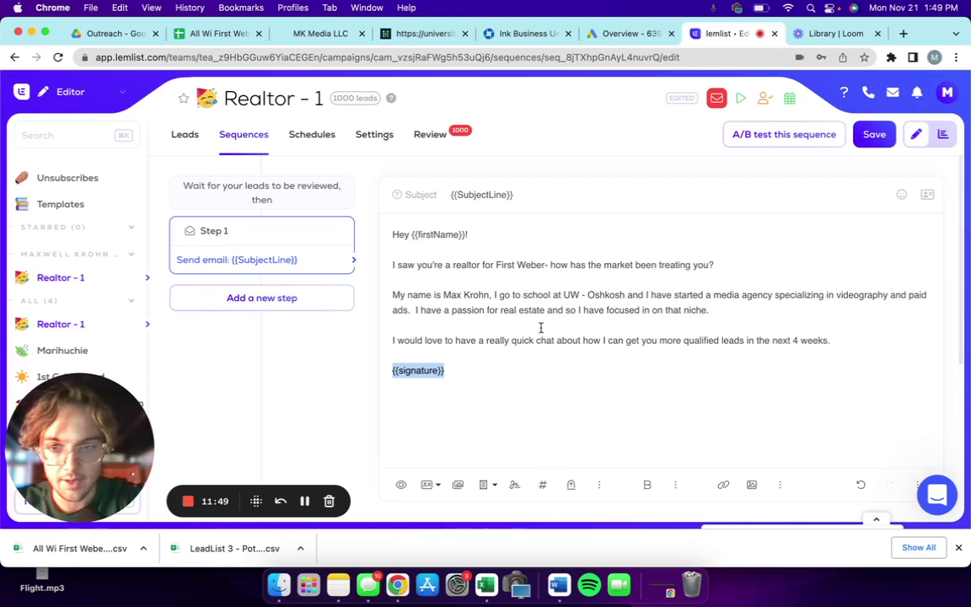
pyautogui.click(877, 135)
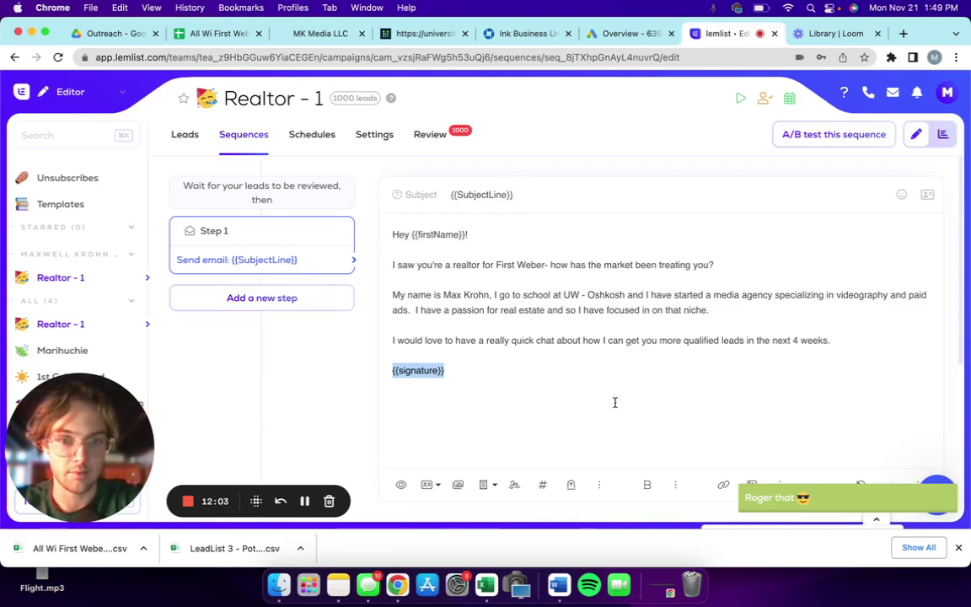
pyautogui.moveTo(390, 235)
pyautogui.mouseDown()
pyautogui.moveTo(535, 346)
pyautogui.moveTo(554, 375)
pyautogui.mouseUp()
pyautogui.doubleClick(400, 234)
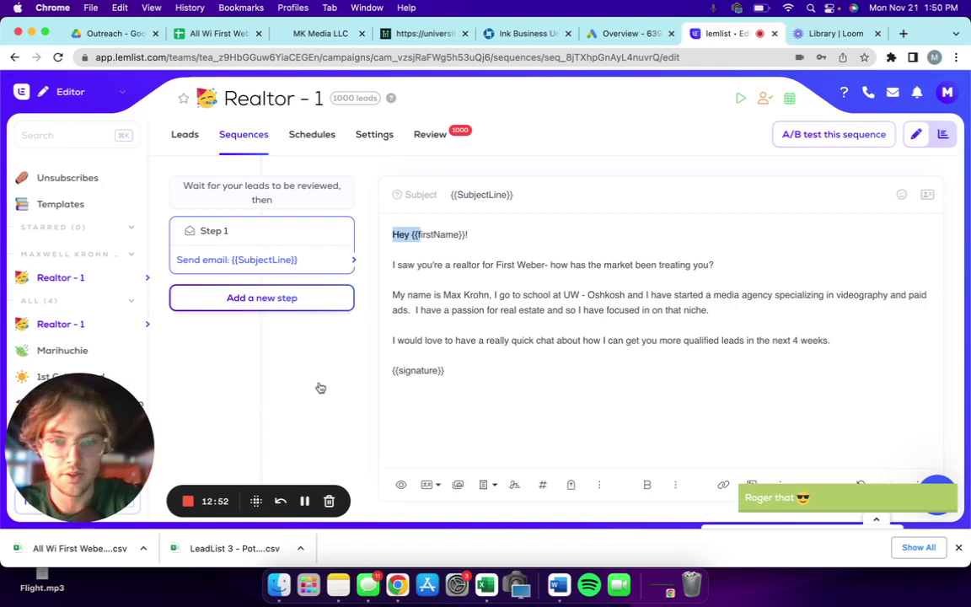
# Step: Add a second step to the sequence with a waiting time of 3 days after Step 1
pyautogui.click(345, 304)
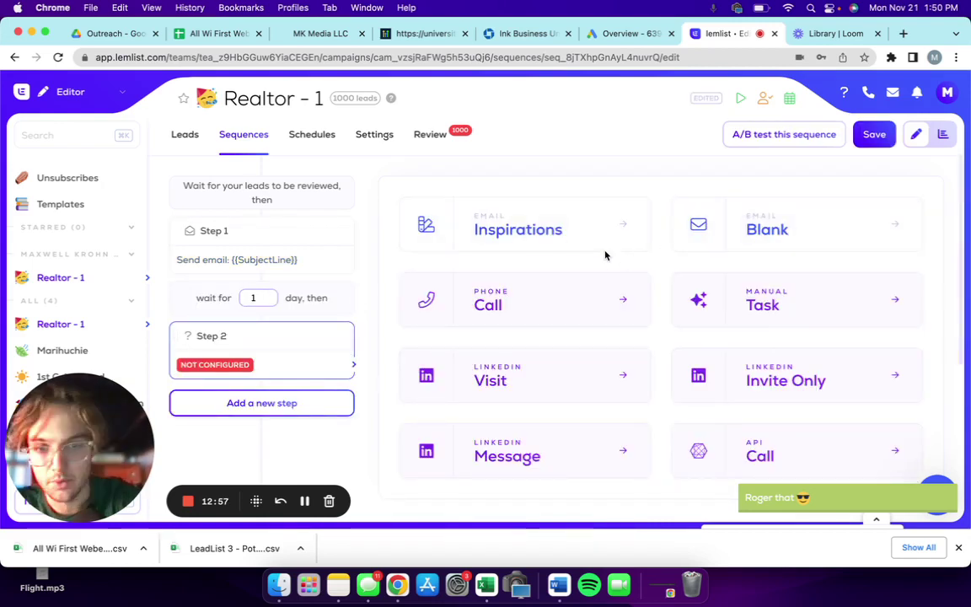
pyautogui.click(270, 294)
pyautogui.click(271, 294)
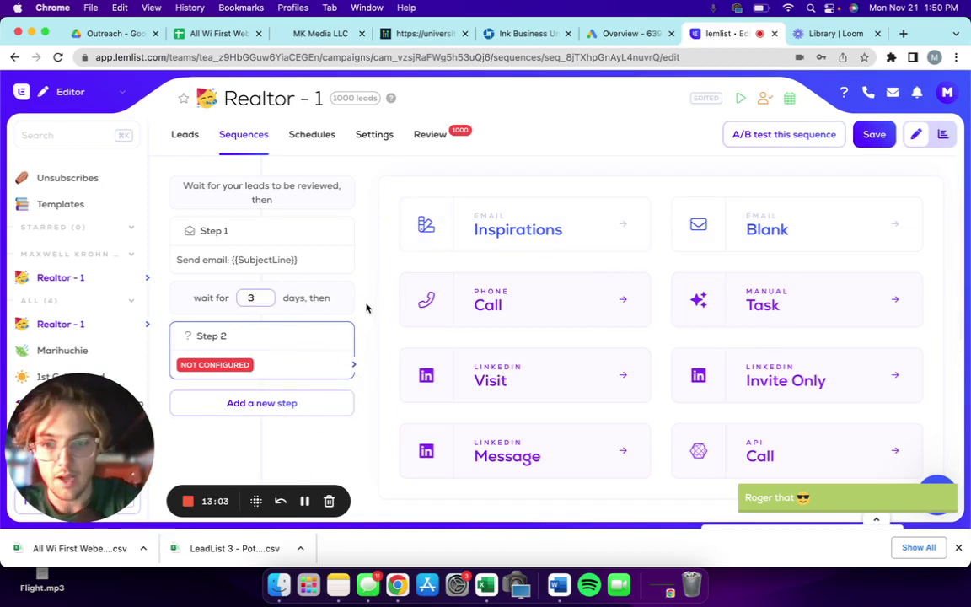
# Step: Leave the sequence without saving its changes and open the campaign's schedule settings
pyautogui.click(319, 155)
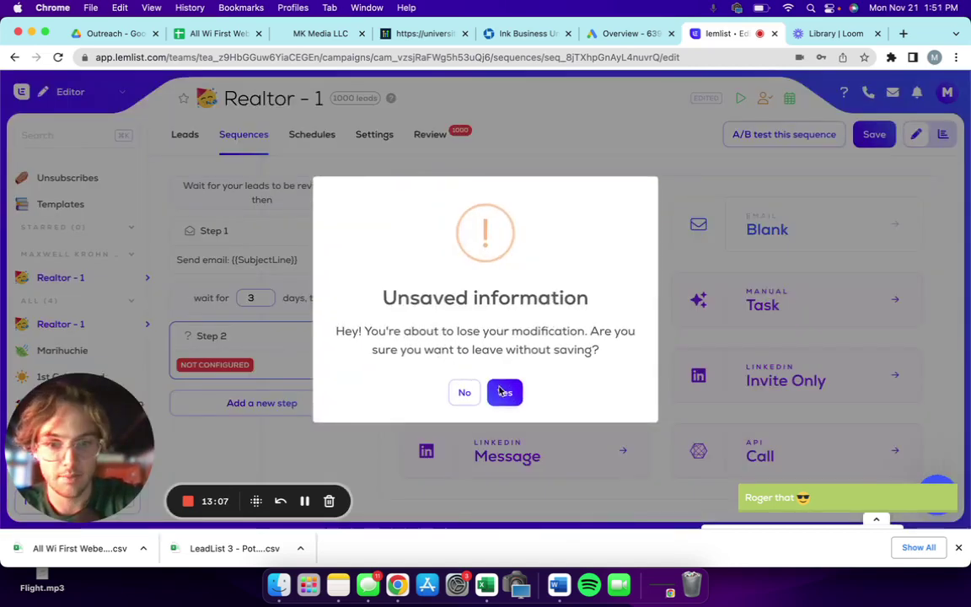
pyautogui.click(503, 393)
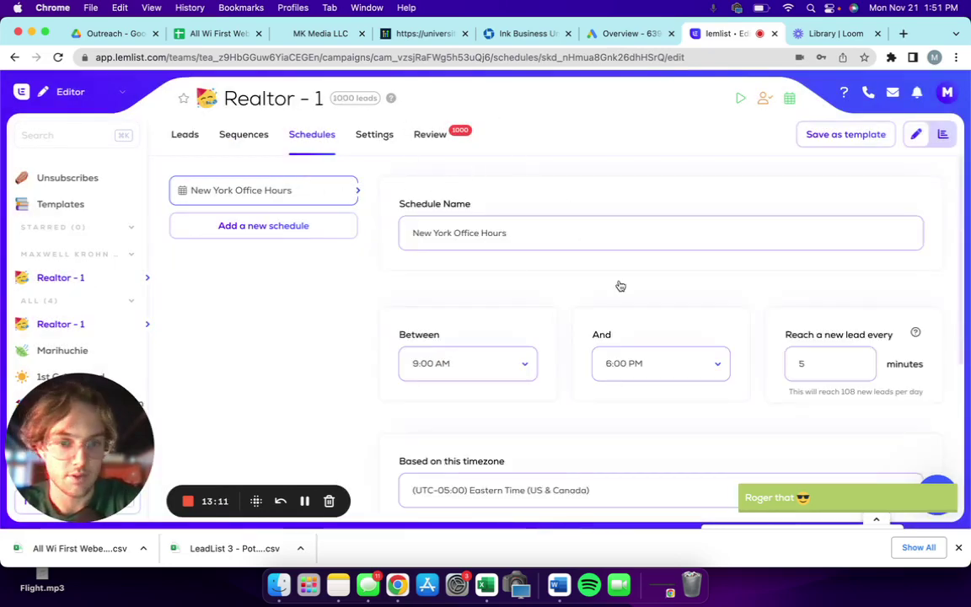
# Step: Check the schedule's sending hours, timezone and days, and look over the campaign's general settings
pyautogui.scroll(-3, 617, 284)
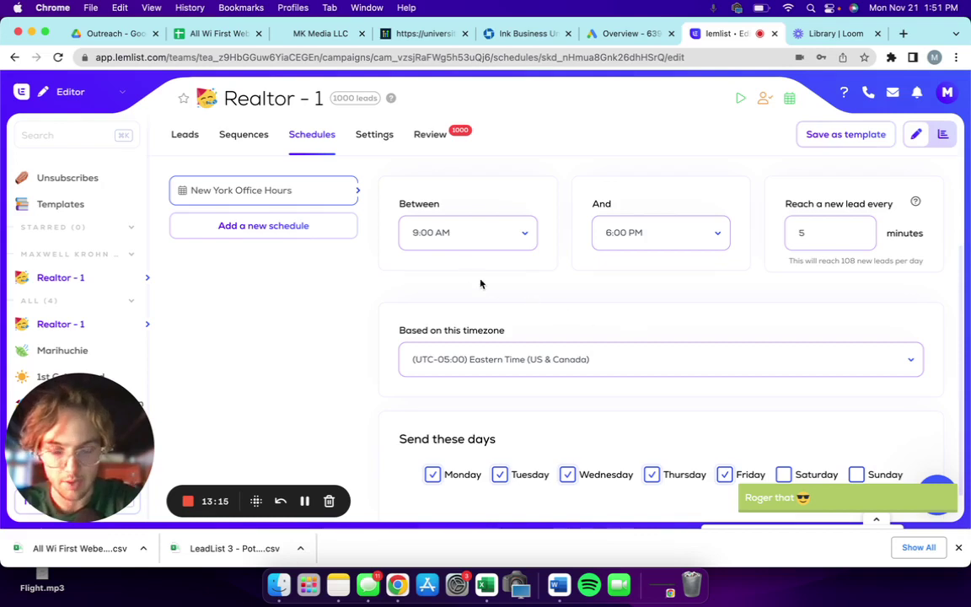
pyautogui.scroll(-1, 513, 318)
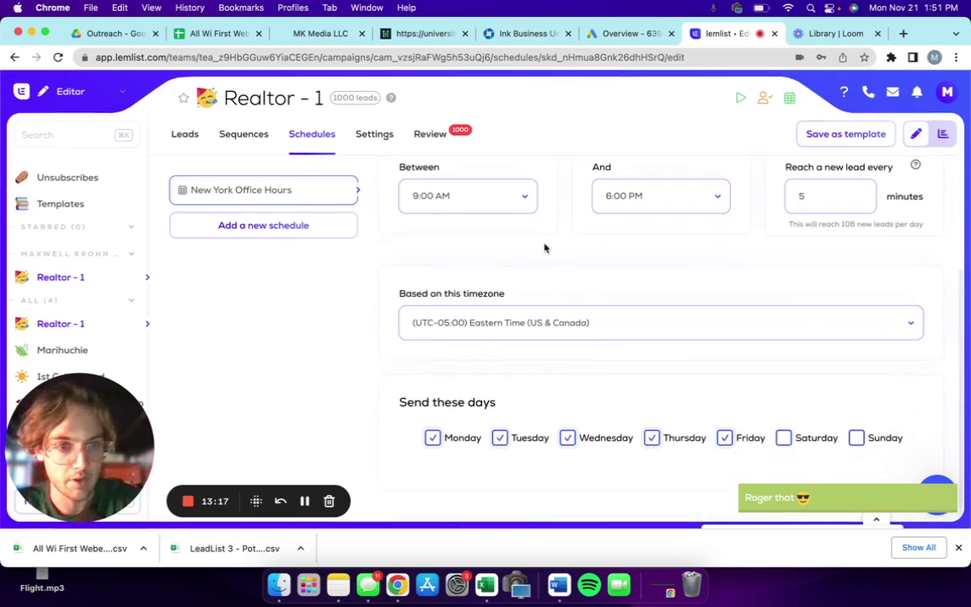
pyautogui.click(384, 137)
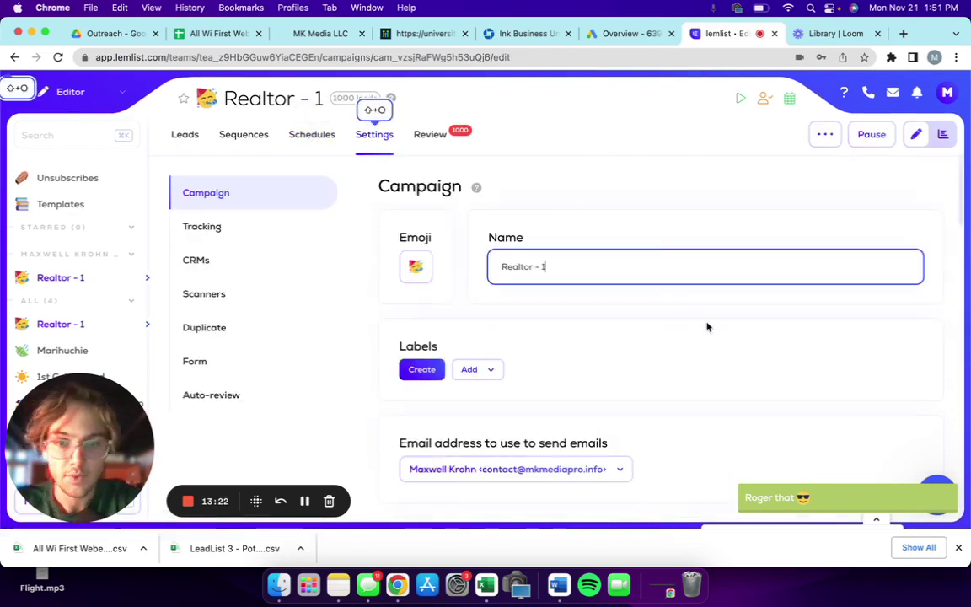
pyautogui.scroll(-1, 503, 438)
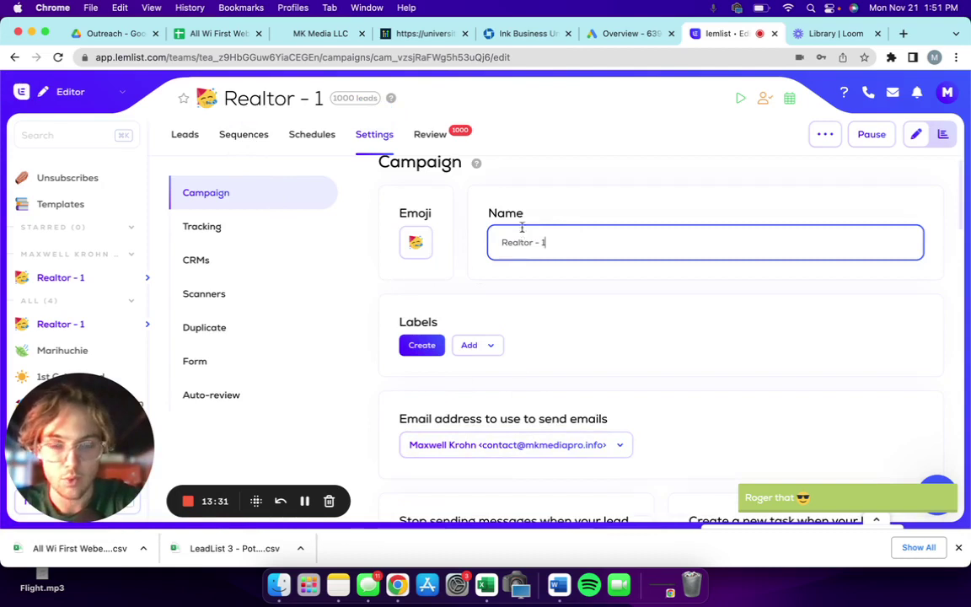
# Step: Preview the personalized email for the first lead awaiting review and check the page its Linktree signature link leads to
pyautogui.click(434, 135)
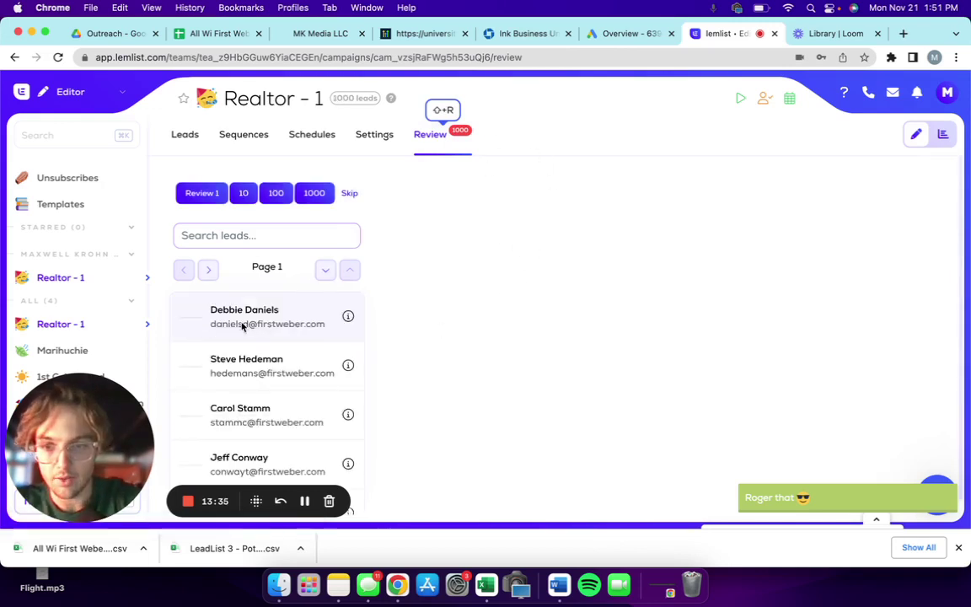
pyautogui.click(320, 319)
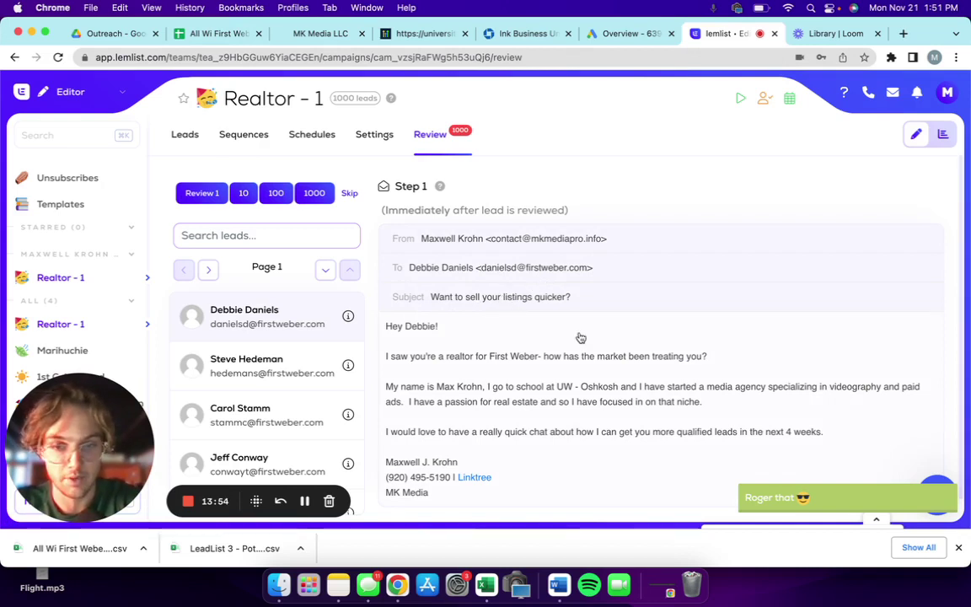
pyautogui.scroll(-1, 580, 337)
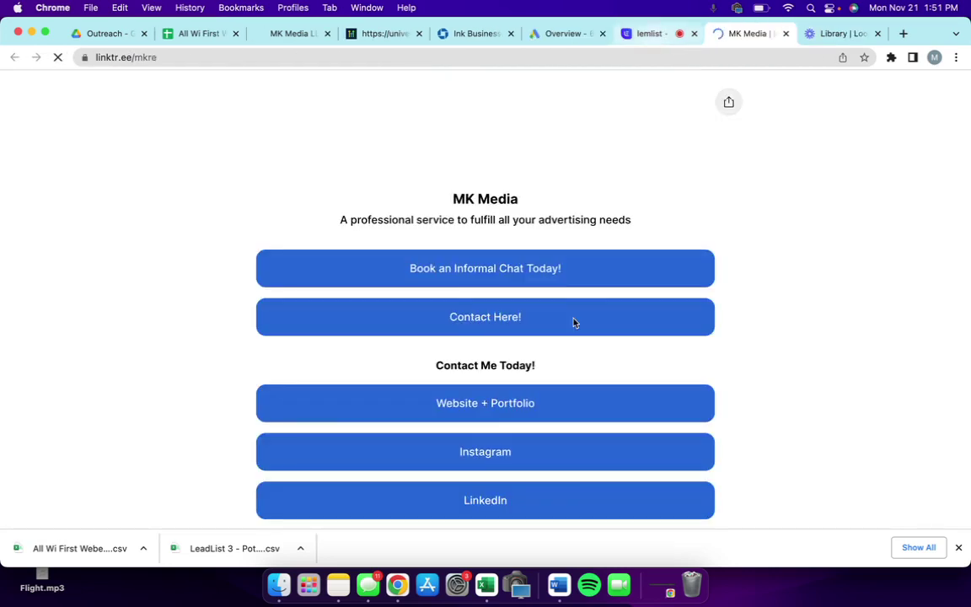
pyautogui.scroll(-8, 573, 323)
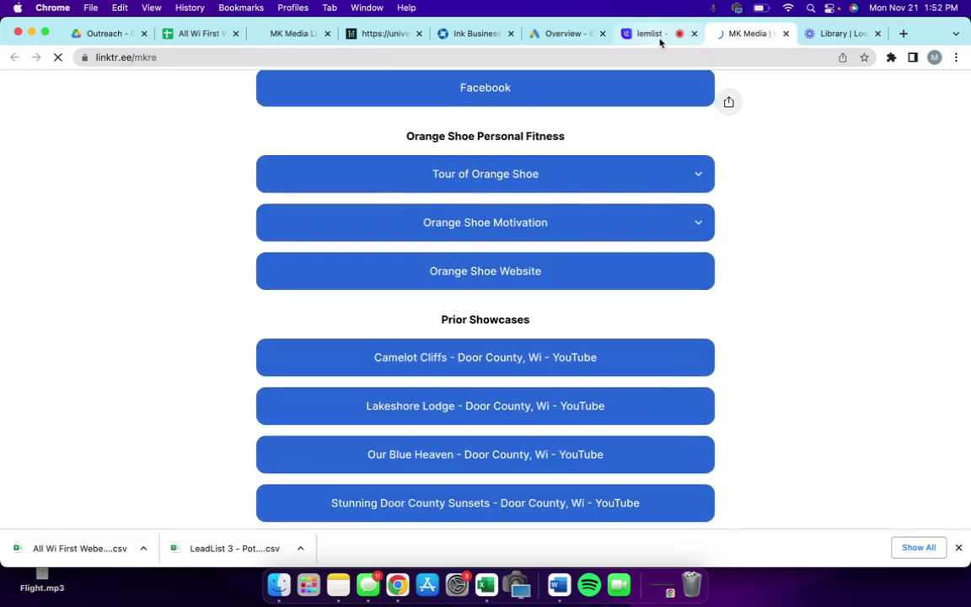
pyautogui.click(650, 34)
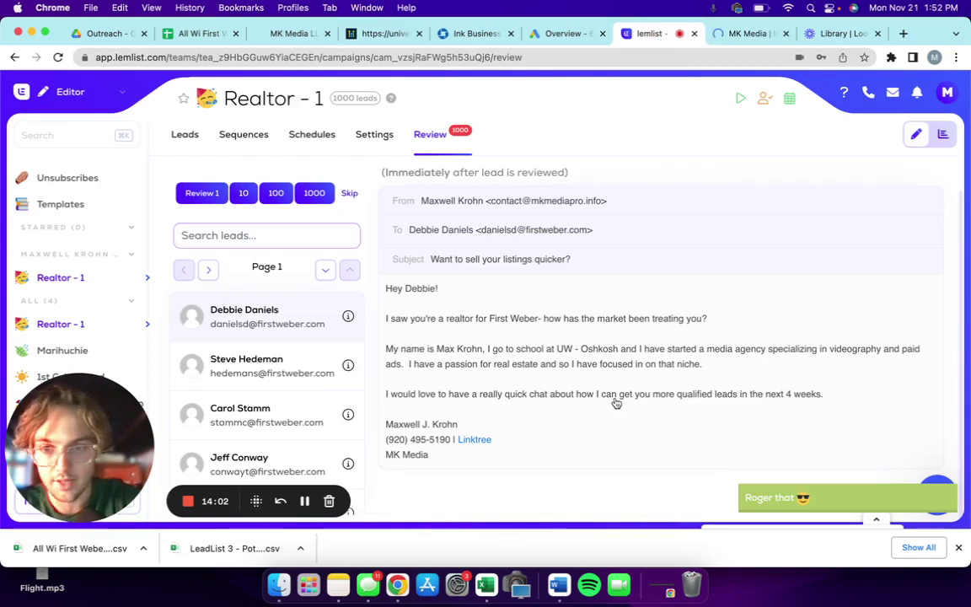
pyautogui.click(434, 334)
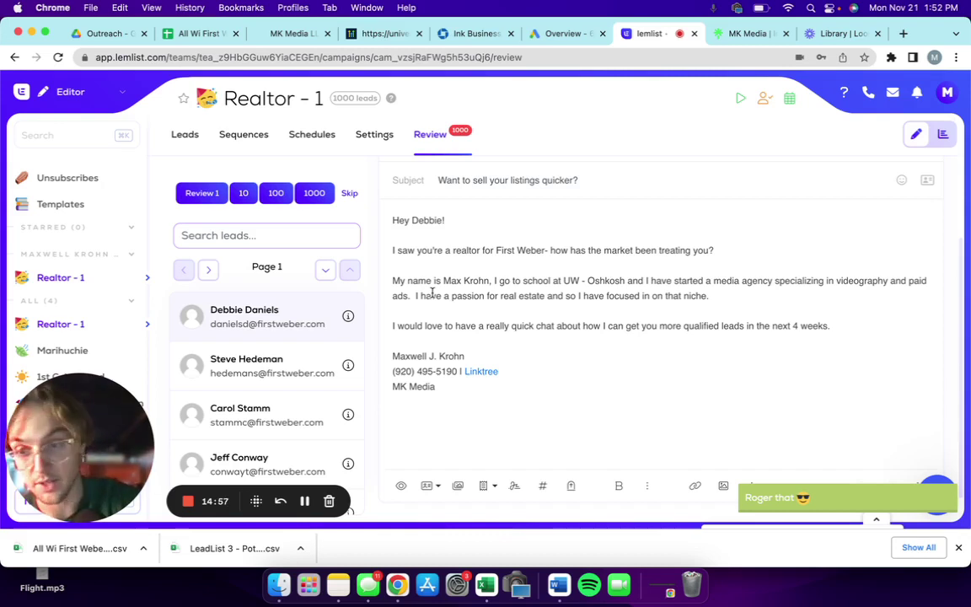
# Step: Pause the Realtor - 1 campaign and look through the list of leads awaiting review
pyautogui.click(737, 100)
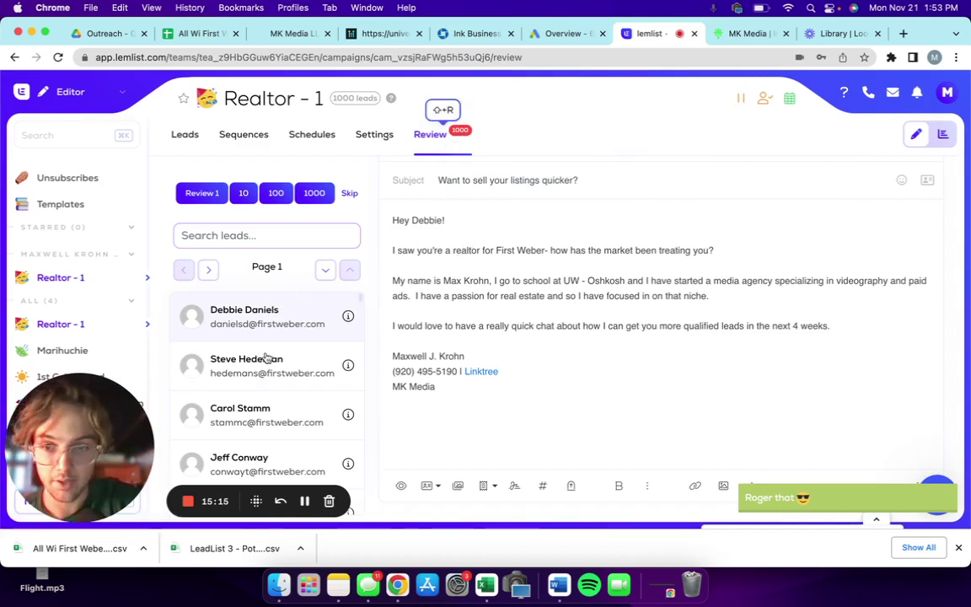
pyautogui.scroll(-1, 267, 357)
pyautogui.scroll(-2, 266, 358)
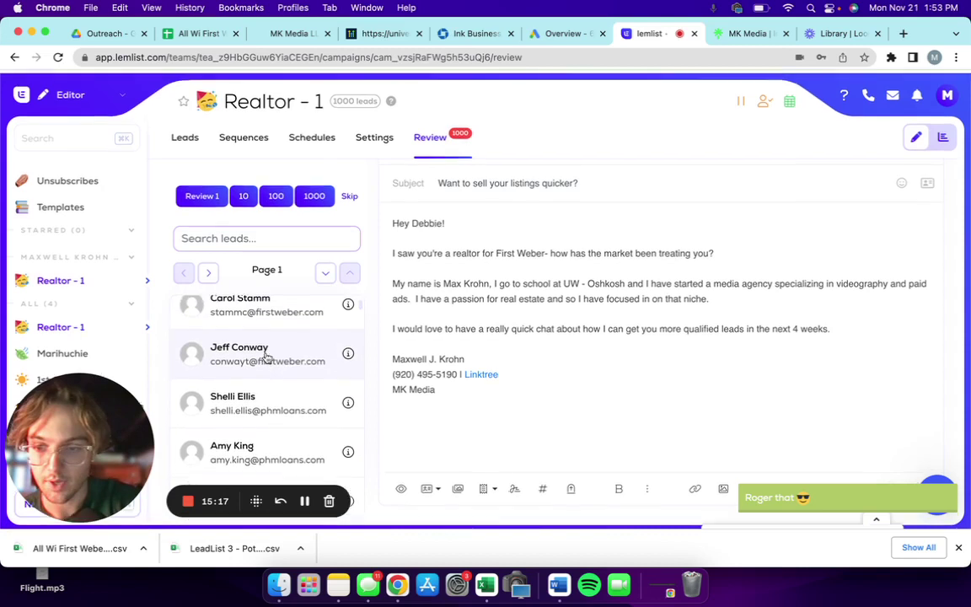
pyautogui.scroll(2, 266, 357)
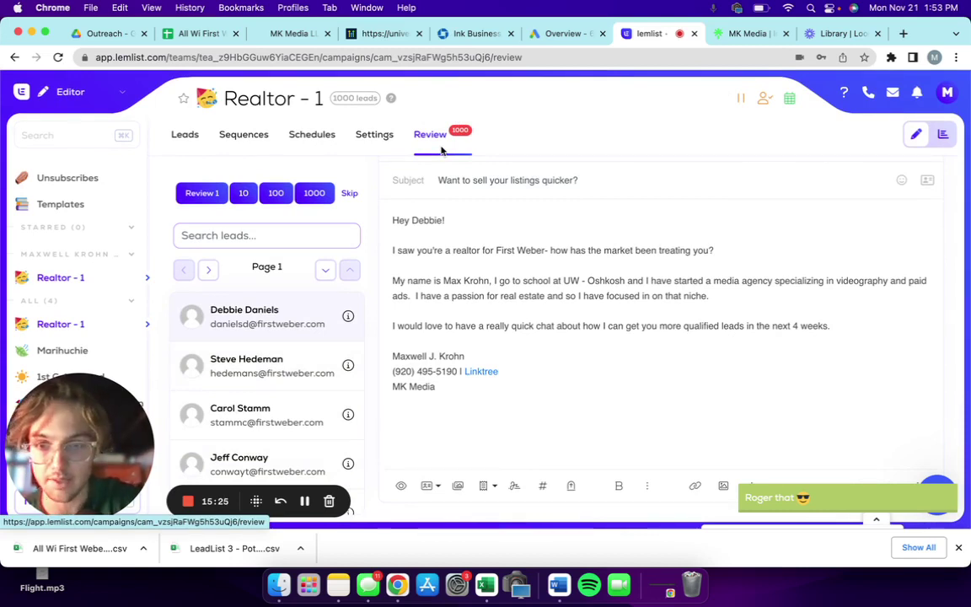
# Step: Return to the campaign's email sequence
pyautogui.click(365, 235)
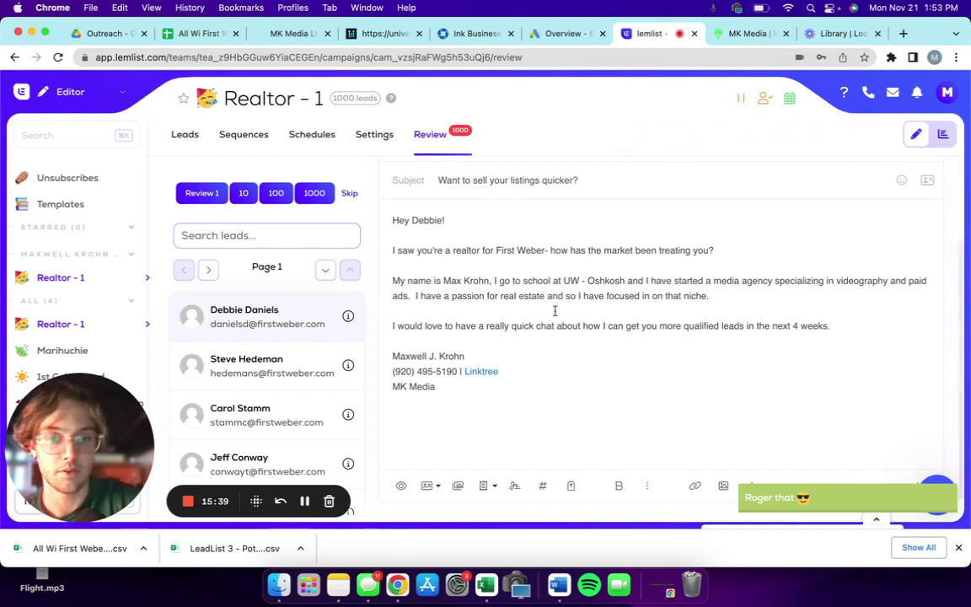
pyautogui.click(262, 145)
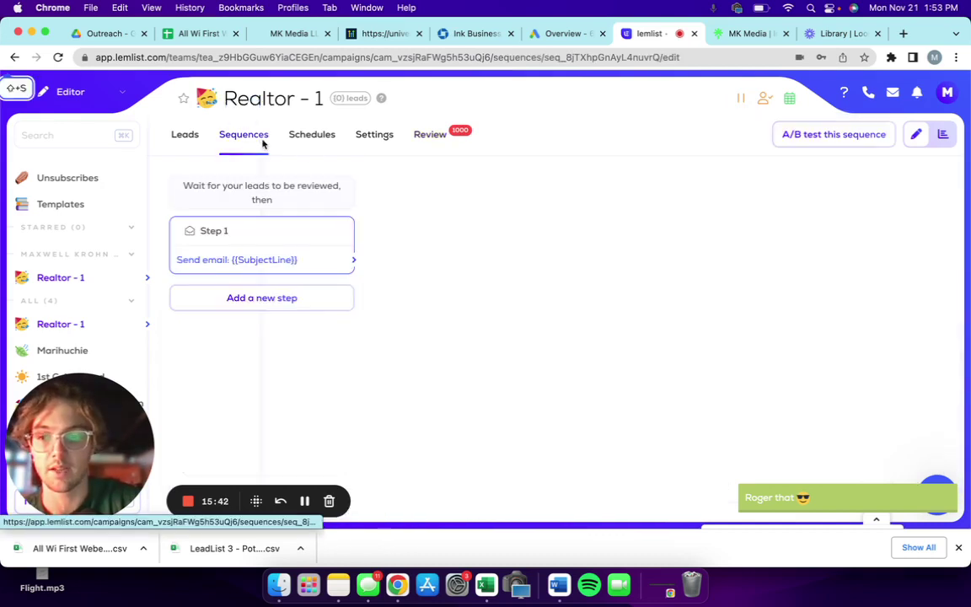